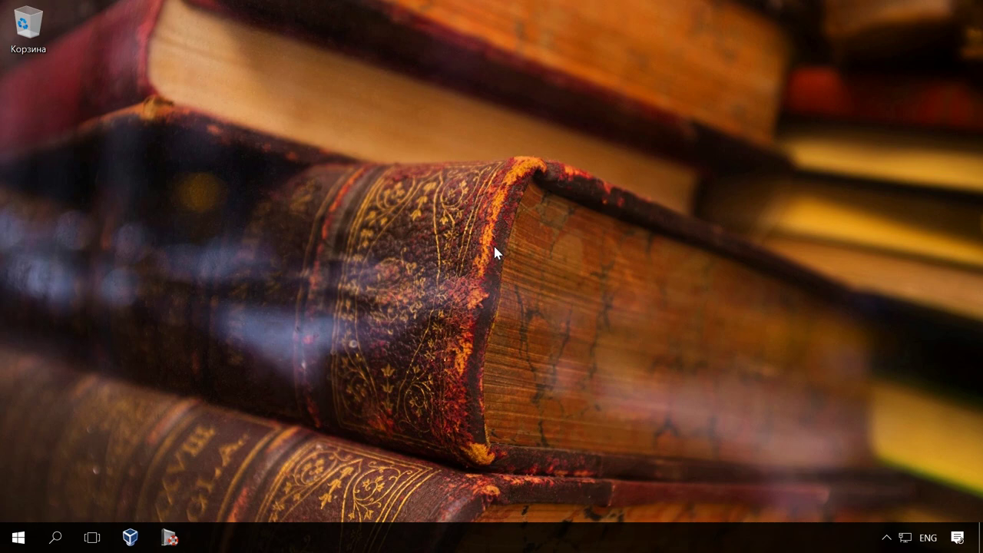
Switch to Oracle VM VirtualBox and start creating a new virtual machine named VirtualBox
left_click(131, 539)
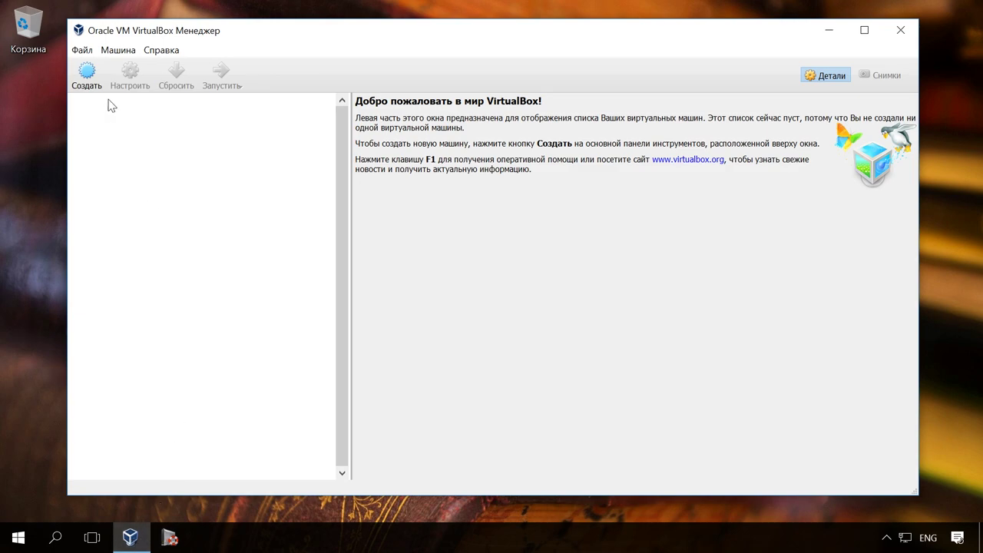
left_click(90, 77)
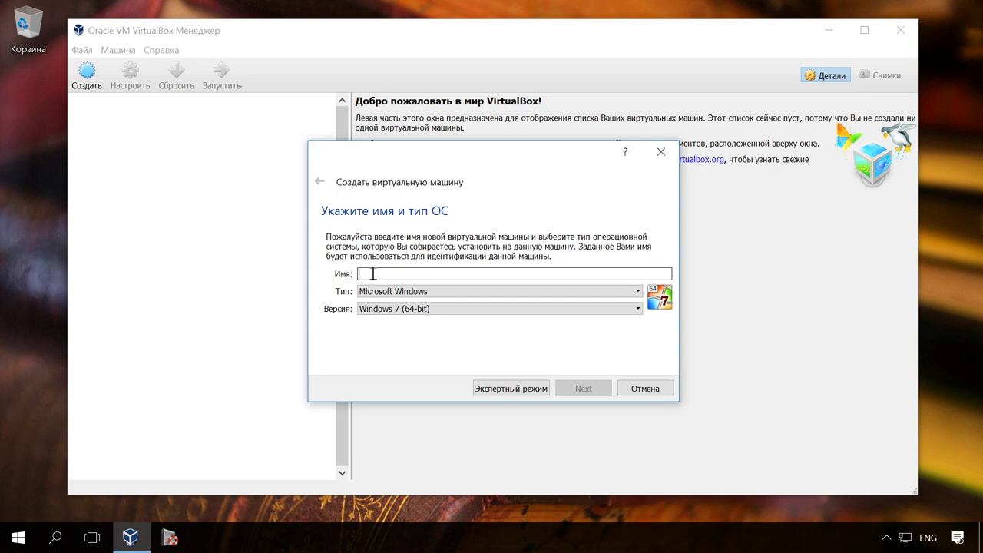
type("Virtu")
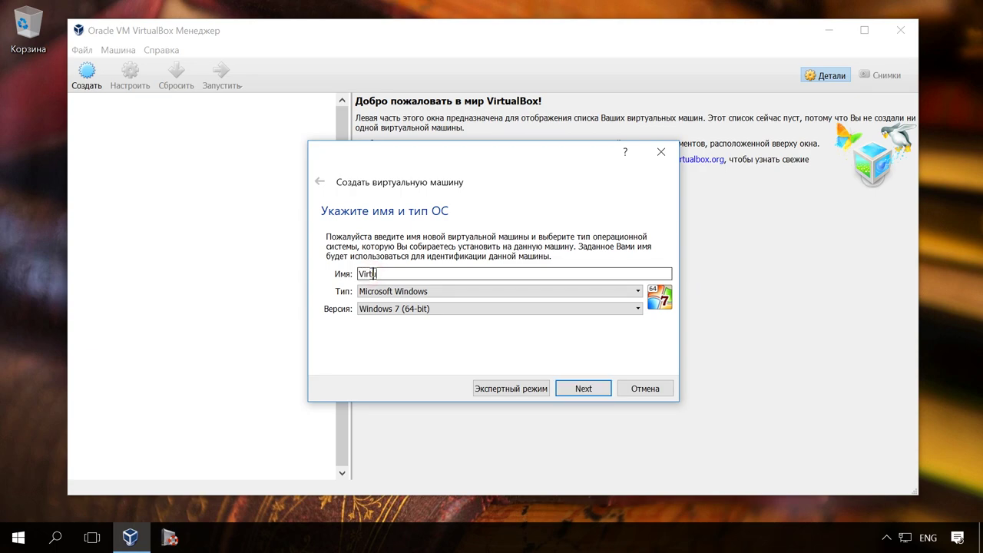
type("alBox")
Set the new machine's OS type to Microsoft Windows and version to Windows 10 (64-bit), and continue to the memory settings
left_click(438, 290)
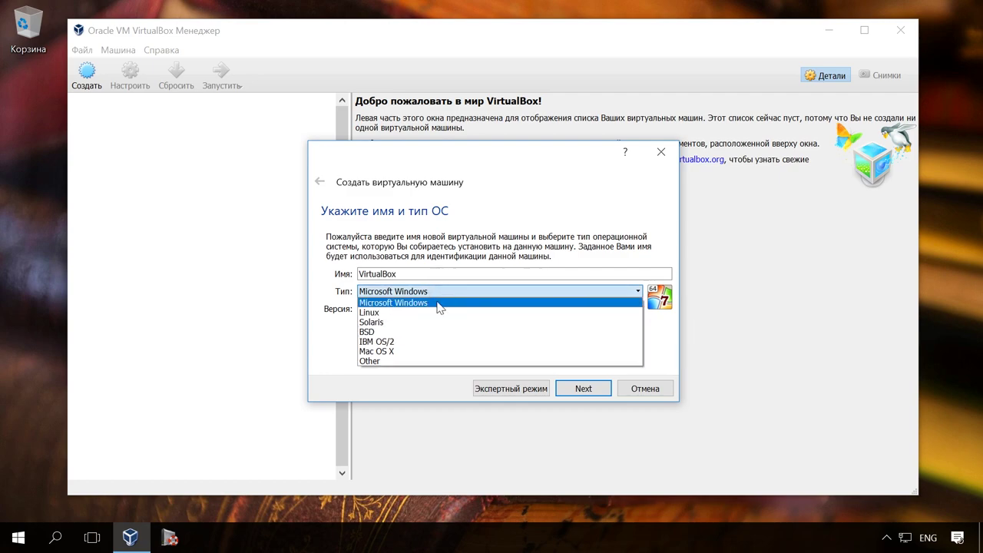
left_click(438, 301)
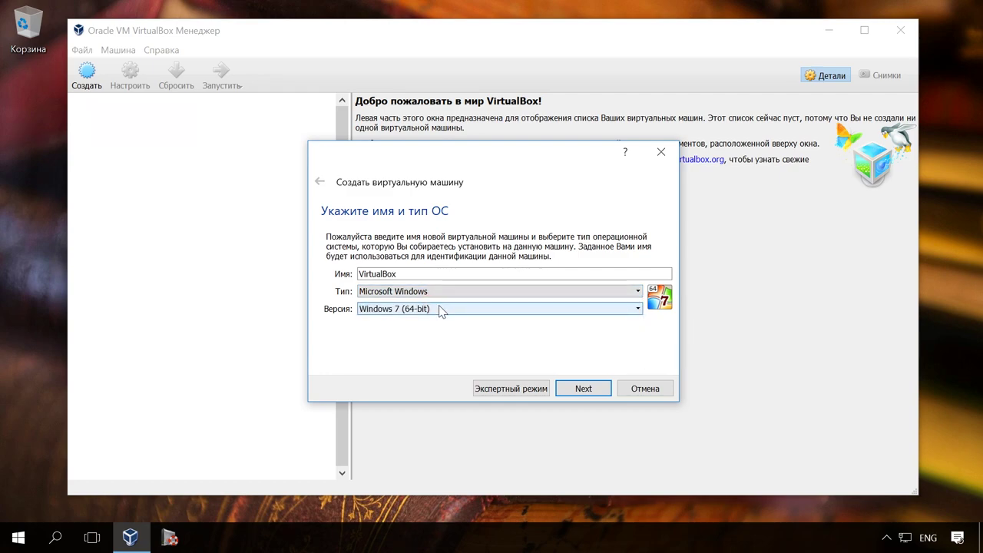
left_click(440, 308)
scroll(456, 363, "down", 3)
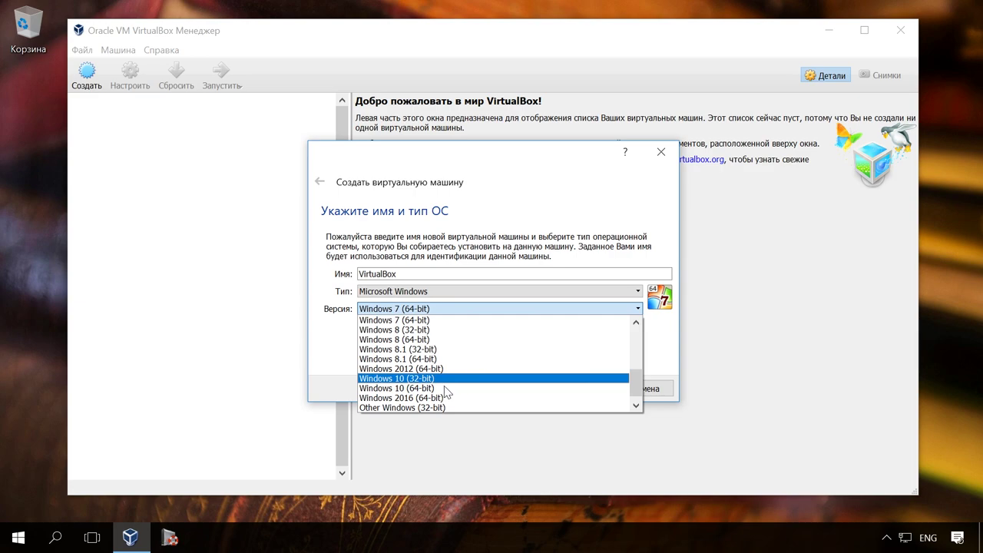
left_click(425, 388)
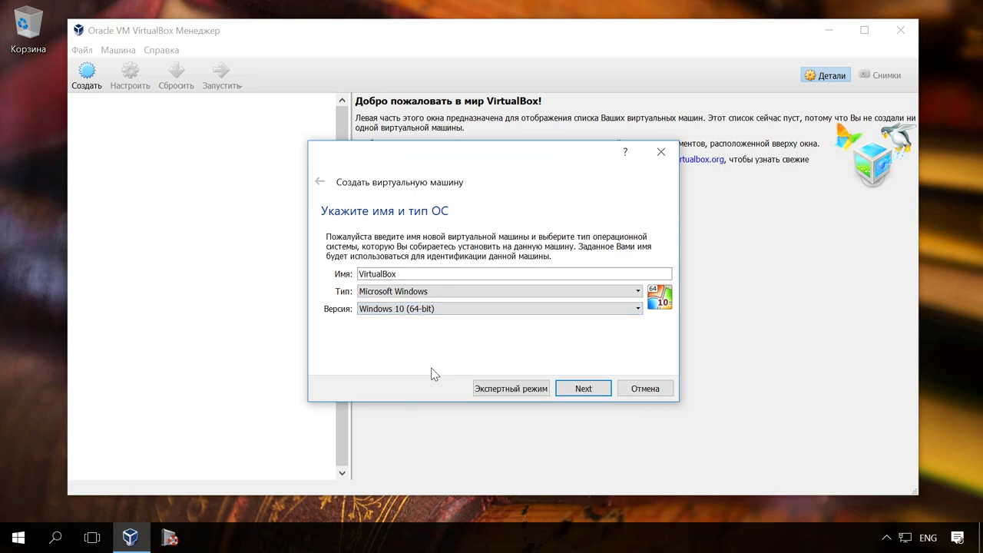
left_click(481, 291)
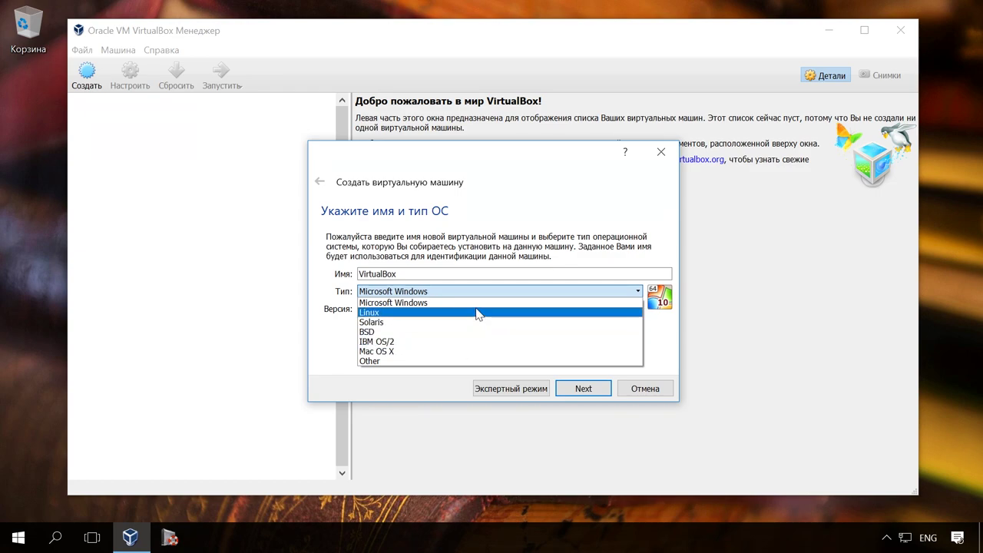
left_click(476, 304)
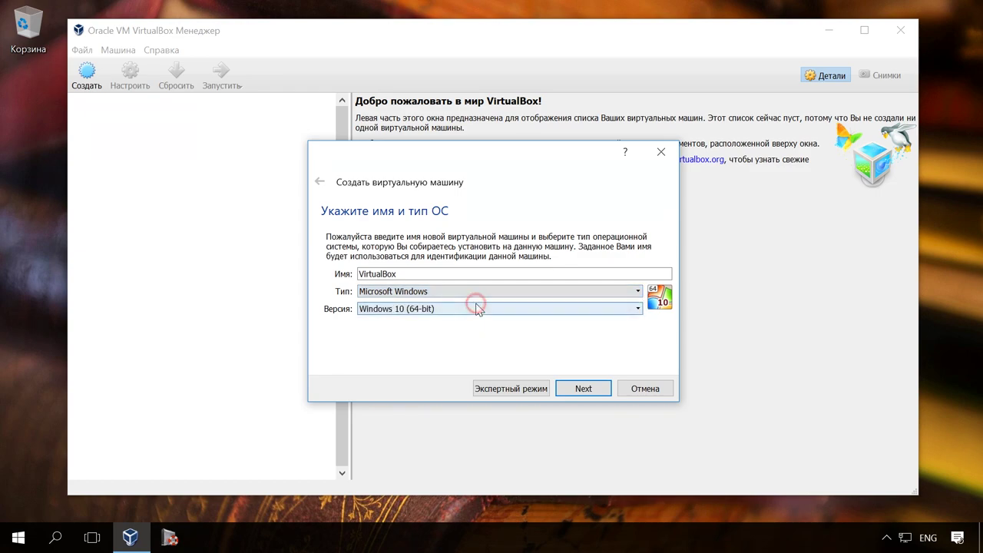
left_click(595, 393)
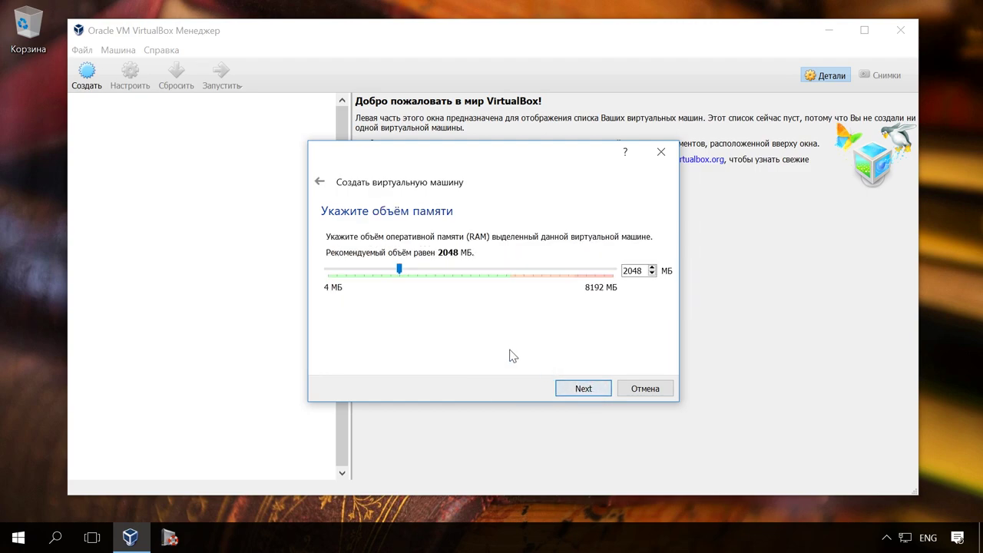
Allocate 4096 MB of RAM to the machine and choose to create a new virtual hard disk
left_click_drag(399, 269, 467, 281)
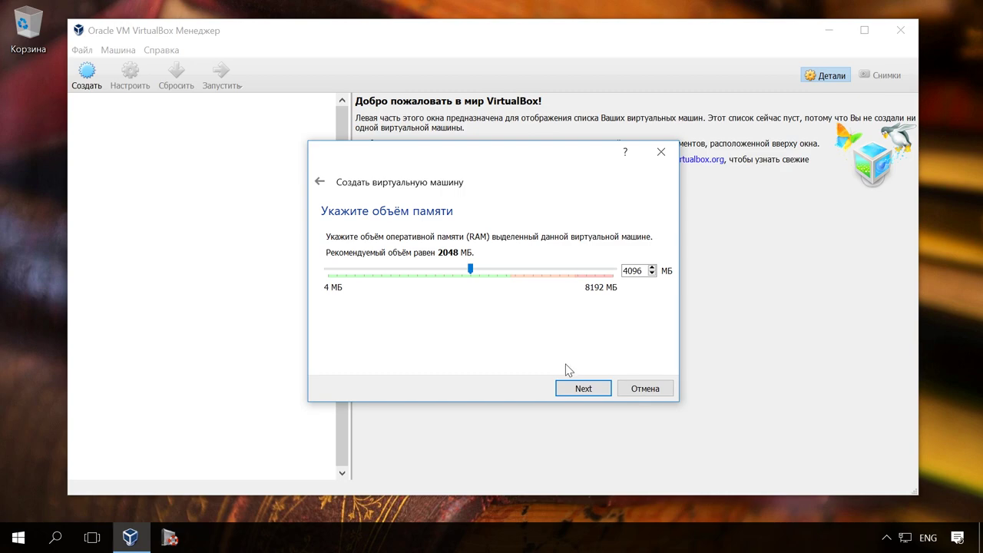
left_click(586, 390)
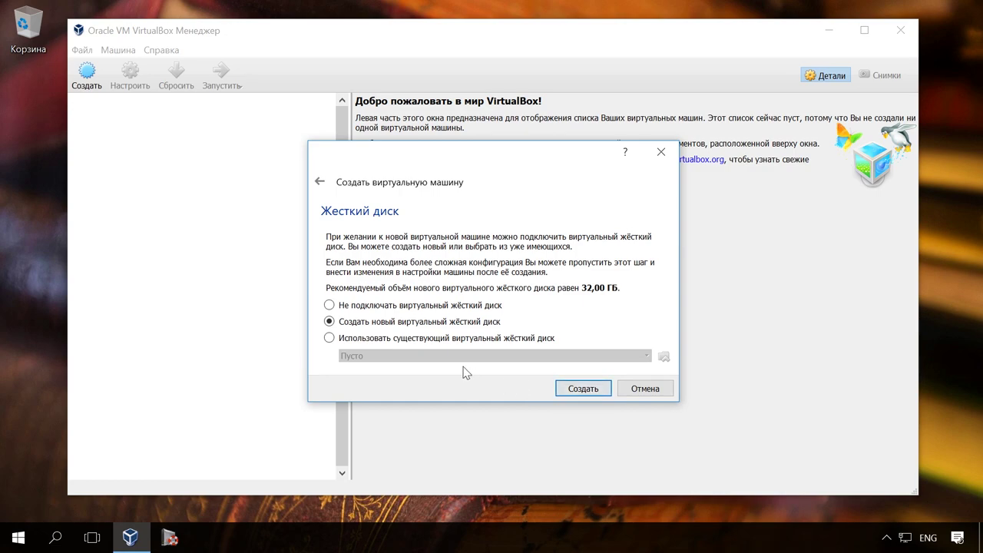
left_click(329, 322)
left_click(576, 388)
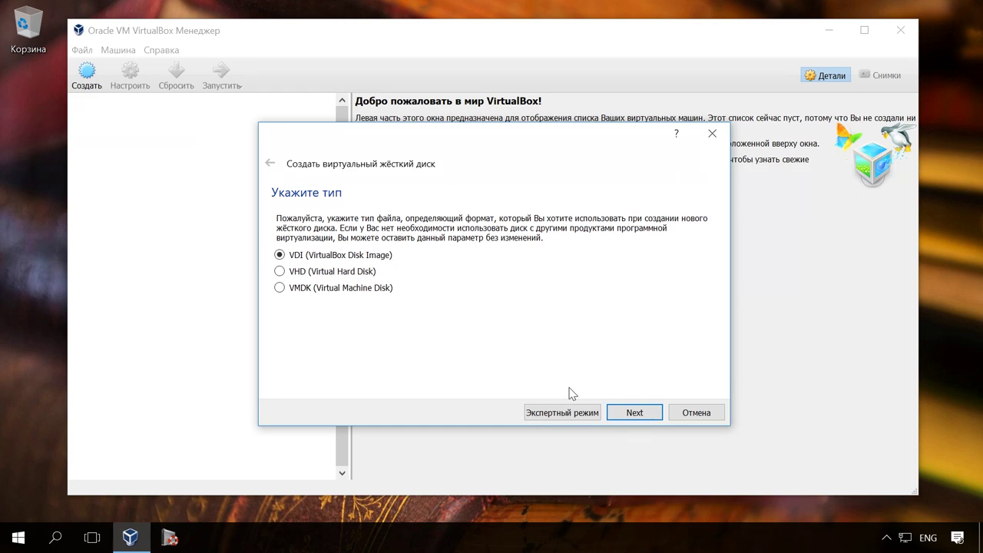
In expert mode, create a dynamic VDI virtual hard disk with a size of 30 GB
left_click(581, 414)
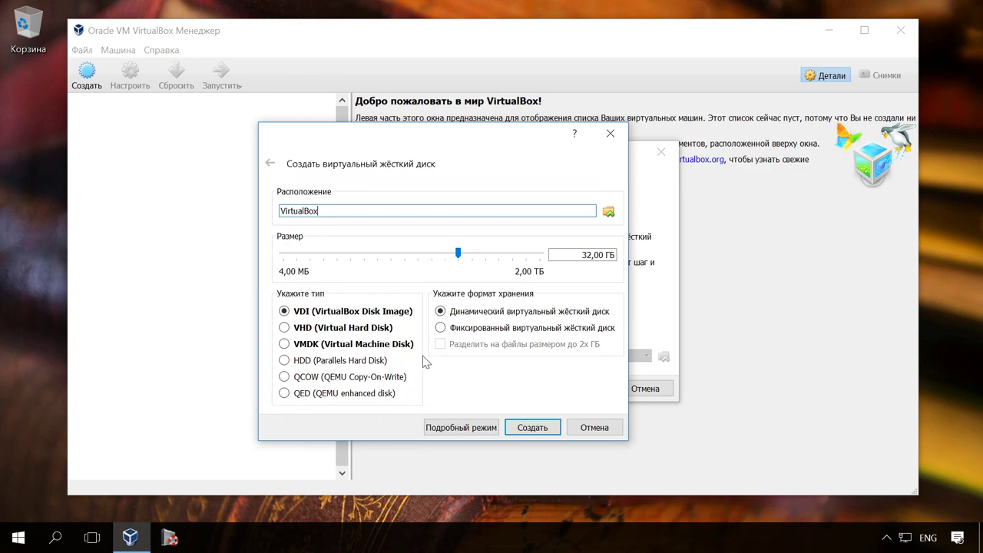
left_click(284, 311)
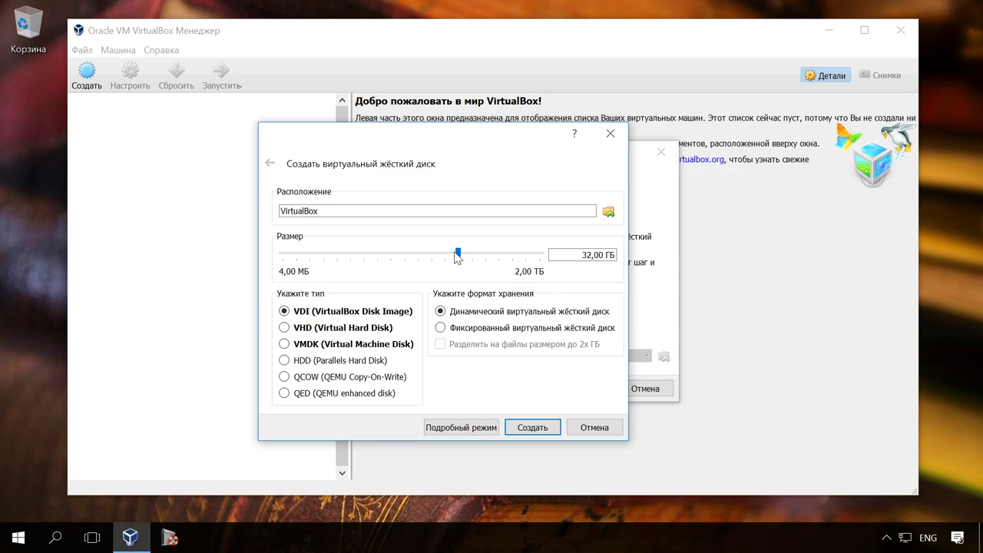
left_click(583, 255)
key("BackSpace")
key("Delete")
type("30")
left_click(440, 328)
left_click(441, 311)
left_click(534, 424)
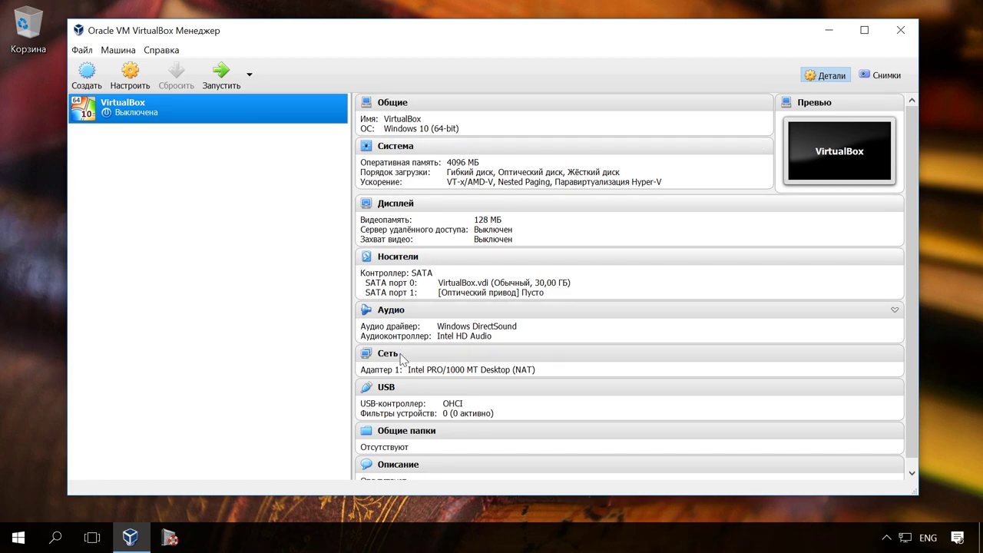
Start the VirtualBox machine and boot it from the Windows Creators Update.iso image in the Documents folder
scroll(414, 413, "down", 1)
scroll(417, 404, "up", 1)
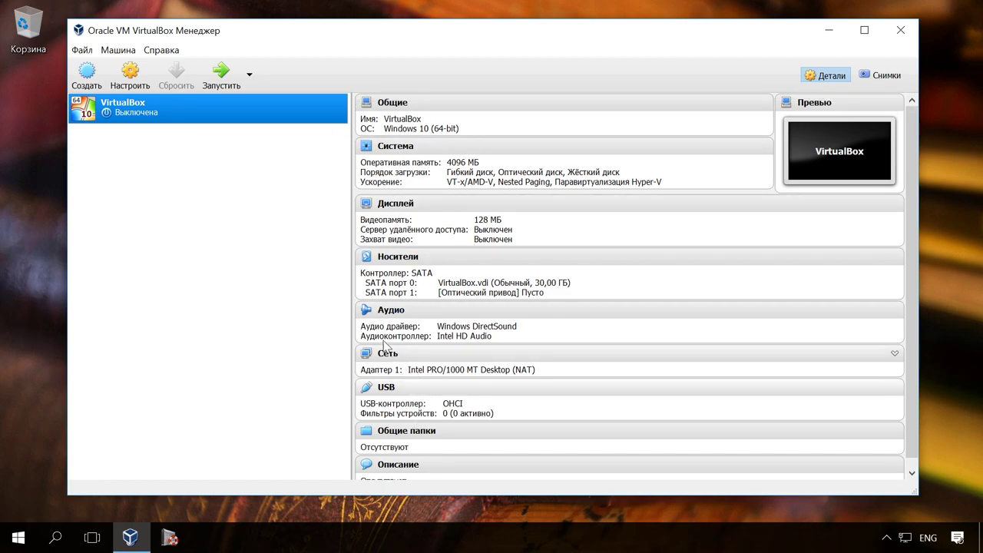
left_click(229, 79)
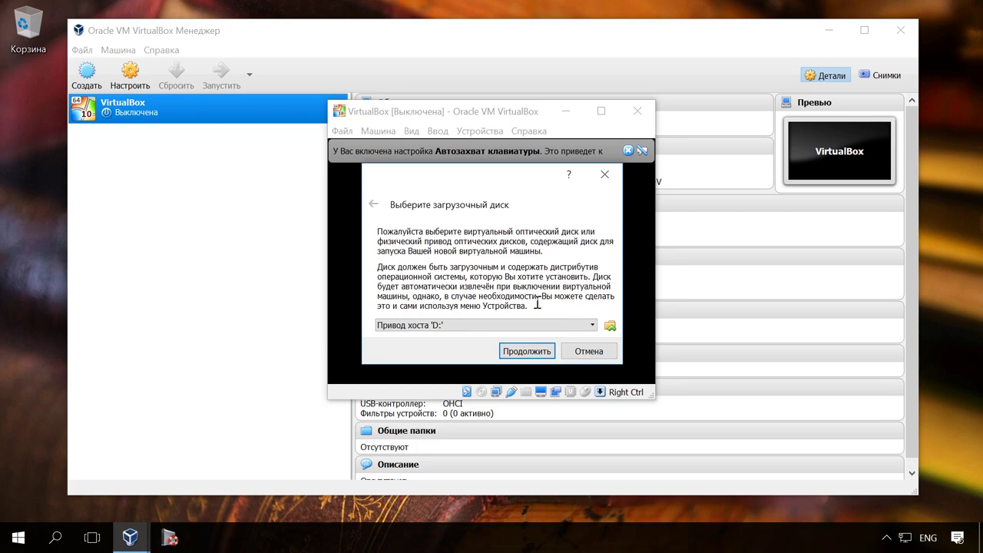
left_click(591, 326)
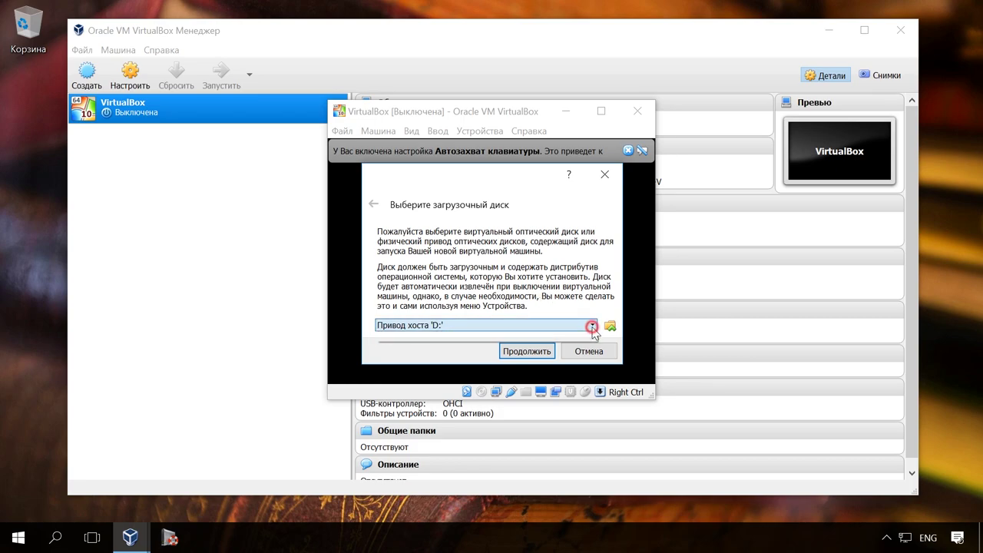
left_click(592, 327)
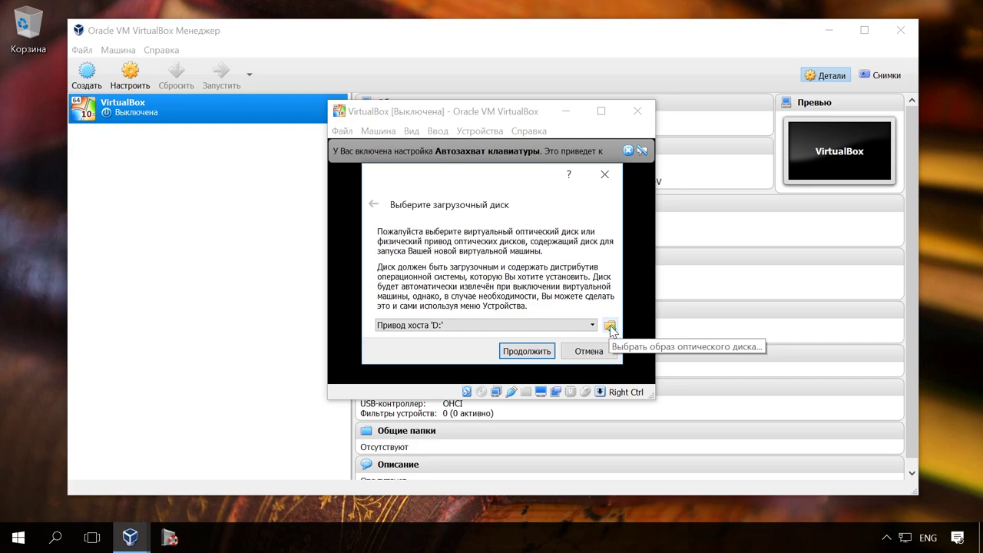
left_click(610, 326)
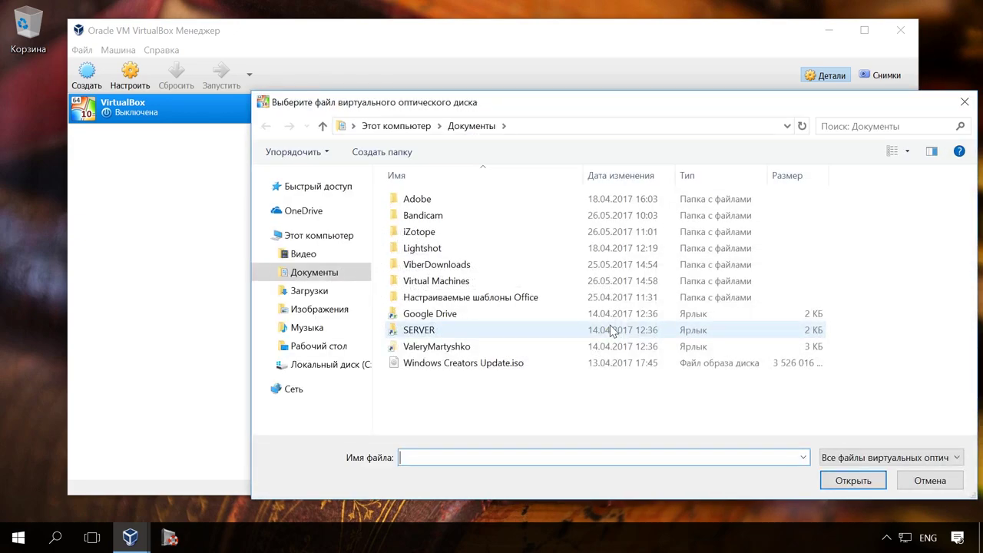
left_click(494, 364)
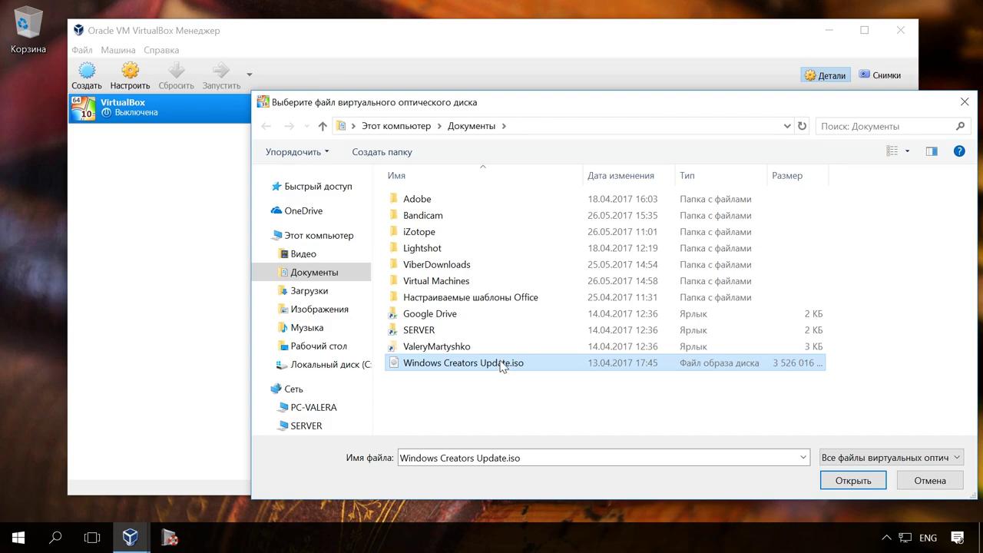
left_click(848, 481)
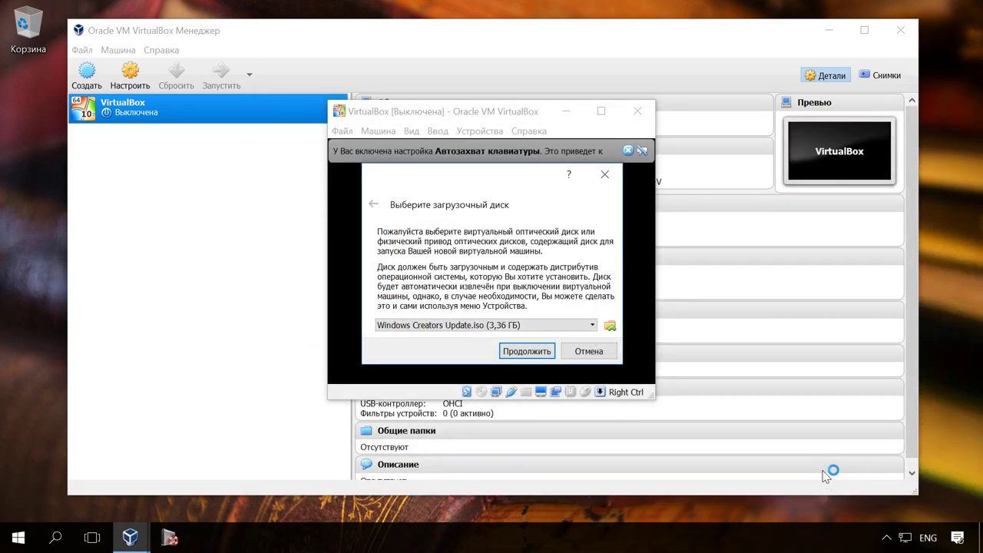
left_click(530, 350)
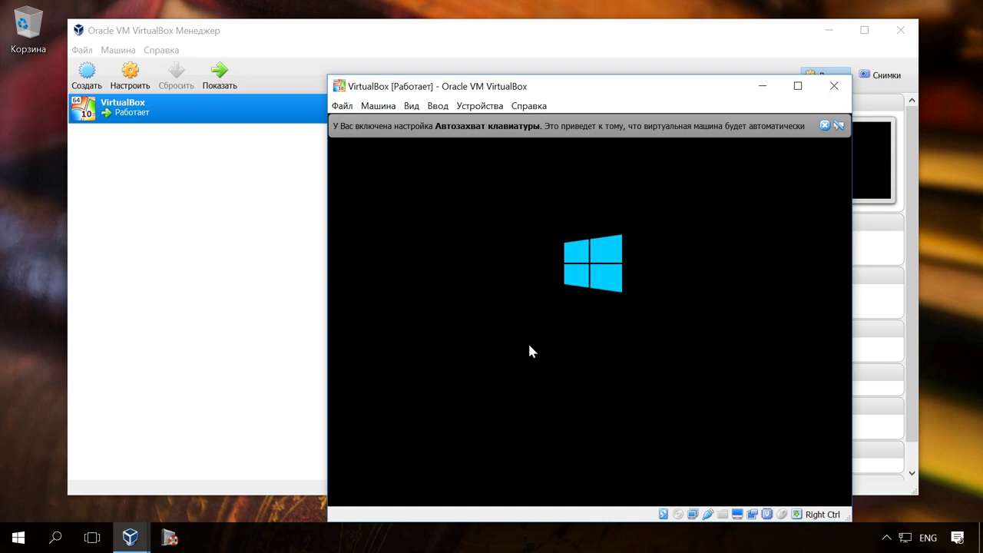
Move the running machine's window up over the manager and dismiss its keyboard capture and mouse integration notifications
left_click_drag(533, 86, 445, 37)
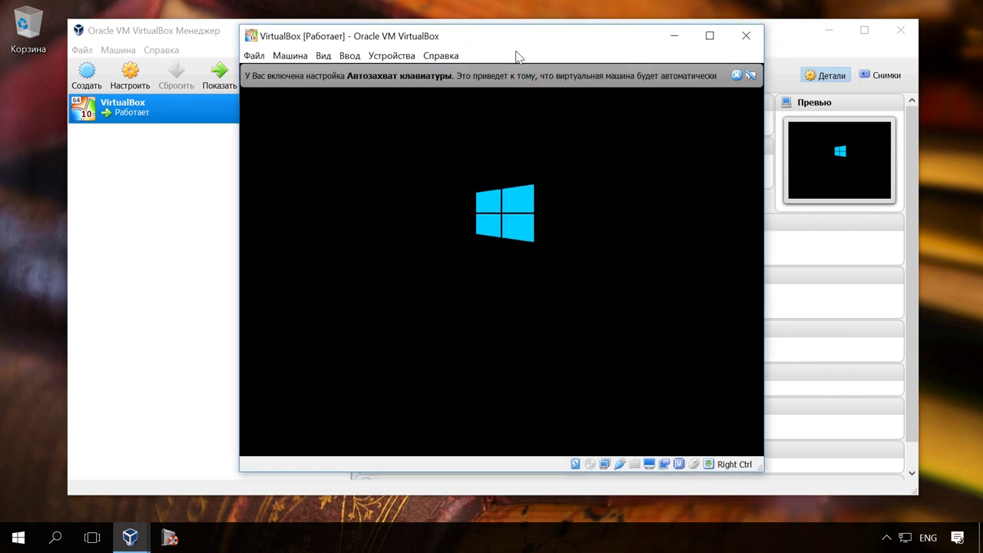
left_click(736, 75)
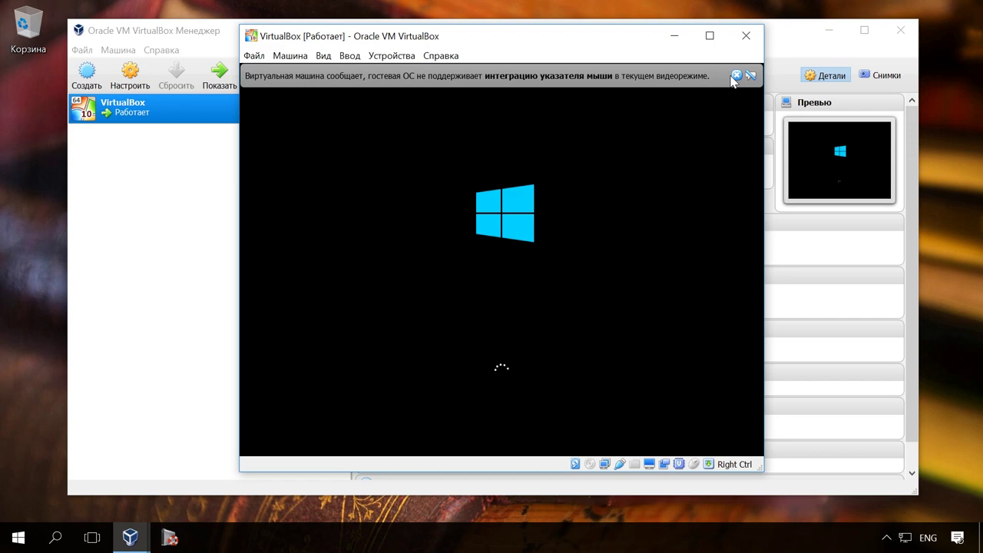
left_click(736, 76)
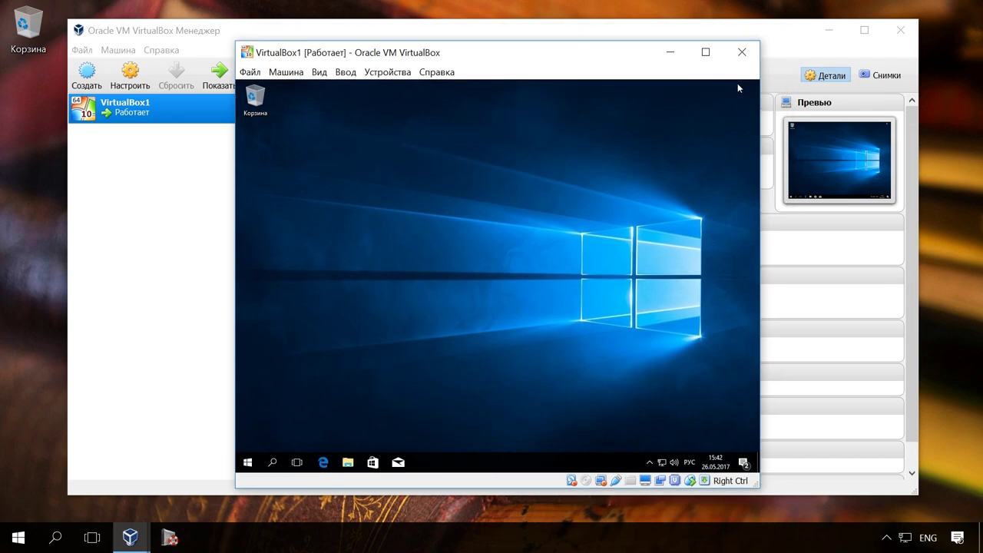
left_click(286, 71)
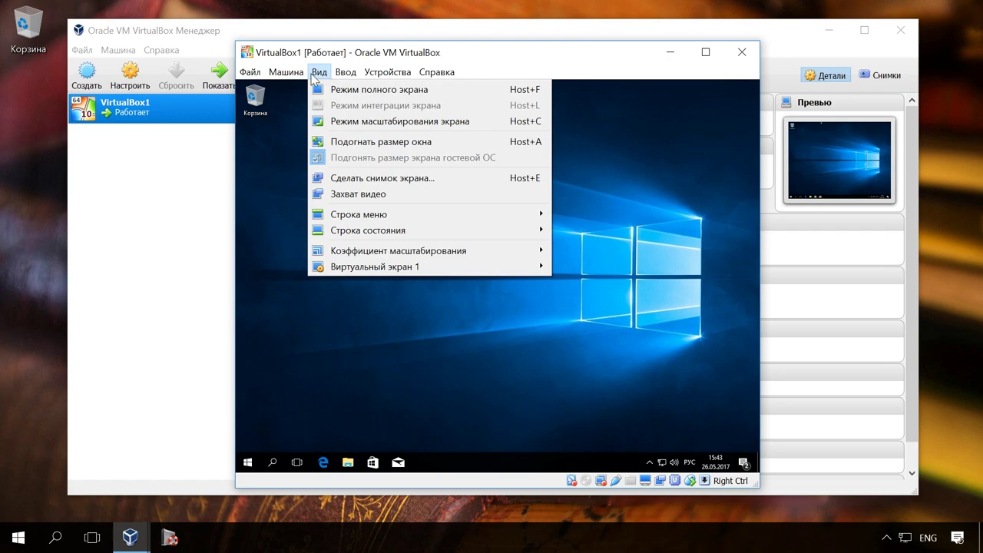
left_click(313, 177)
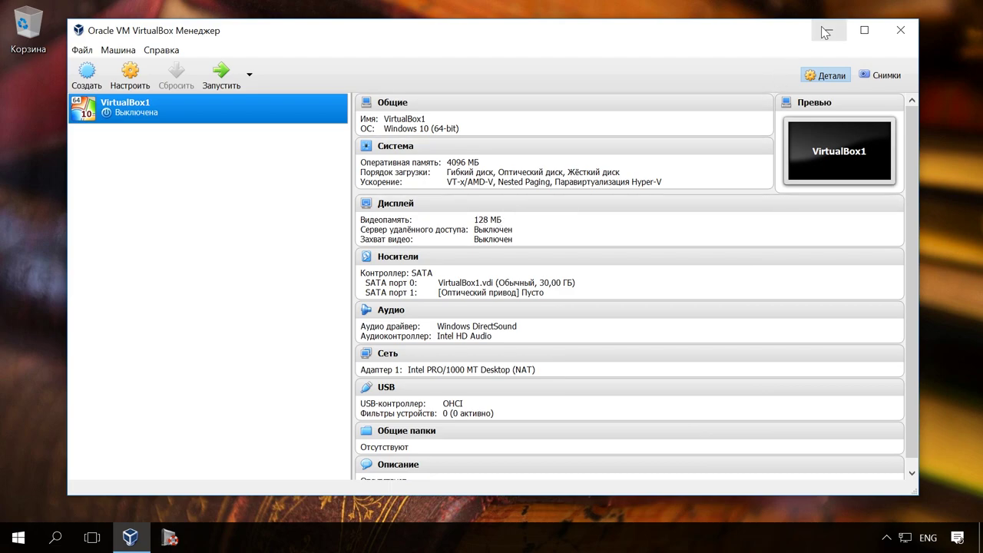
Minimize the VirtualBox manager and, in File Explorer, open the VirtualBox VMs folder inside the user's profile folder on drive C
left_click(825, 32)
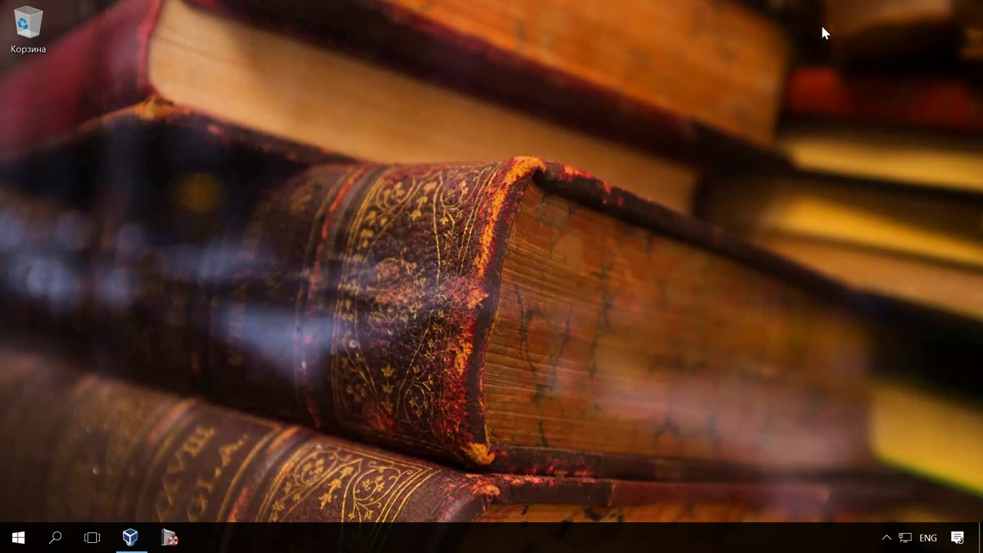
key("super+e")
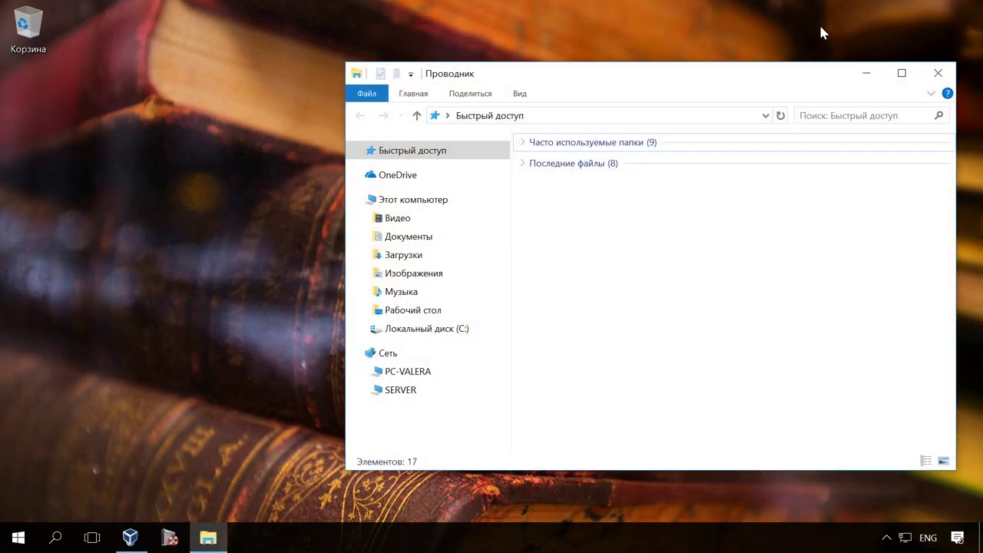
left_click_drag(761, 72, 630, 57)
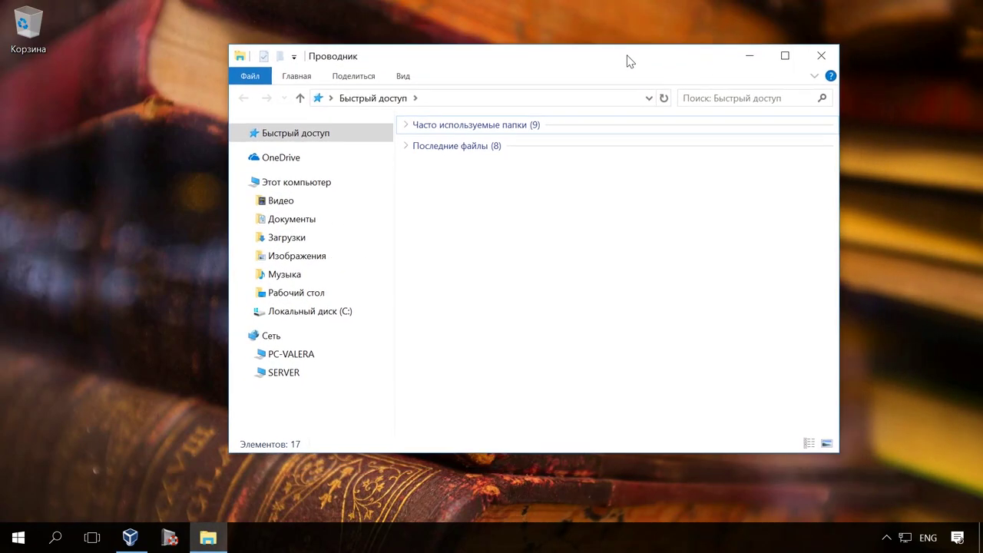
left_click(311, 311)
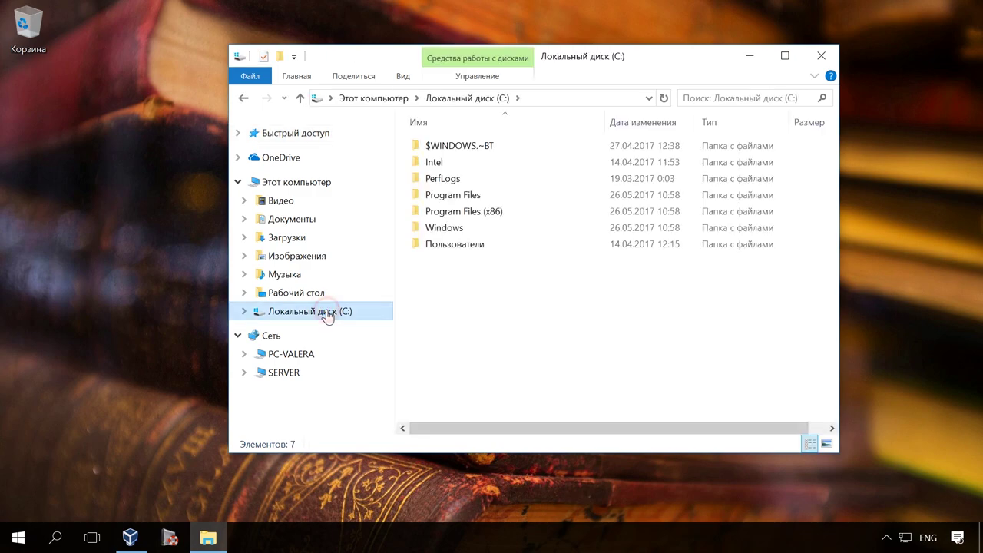
double_click(459, 244)
double_click(452, 146)
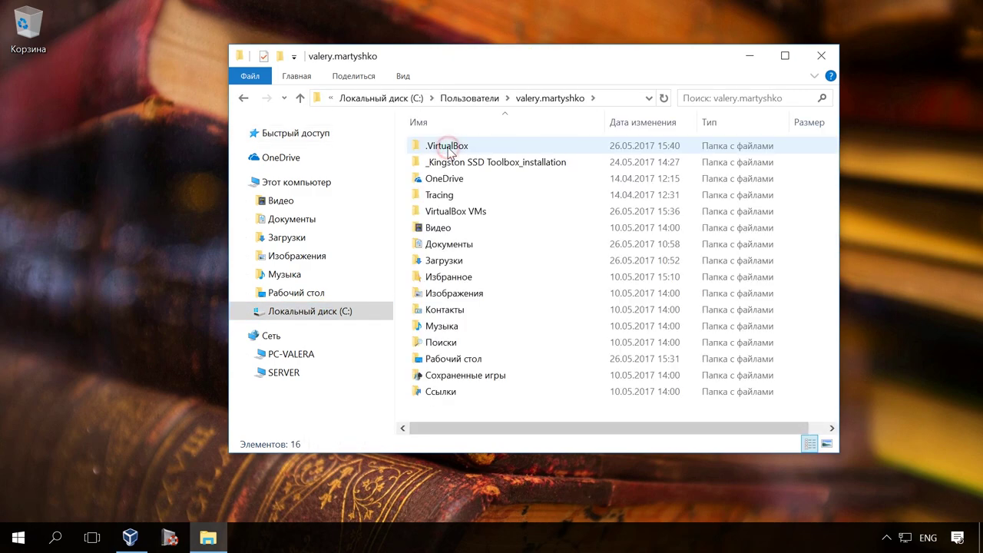
double_click(453, 211)
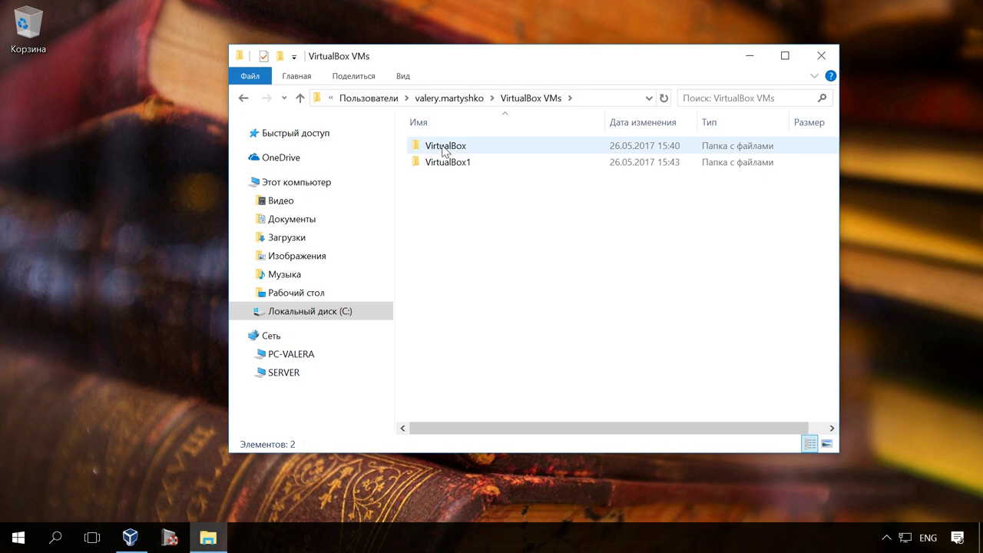
Open the VirtualBox1 machine folder, and check the default machine folder in VirtualBox's general preferences without changing it
double_click(445, 162)
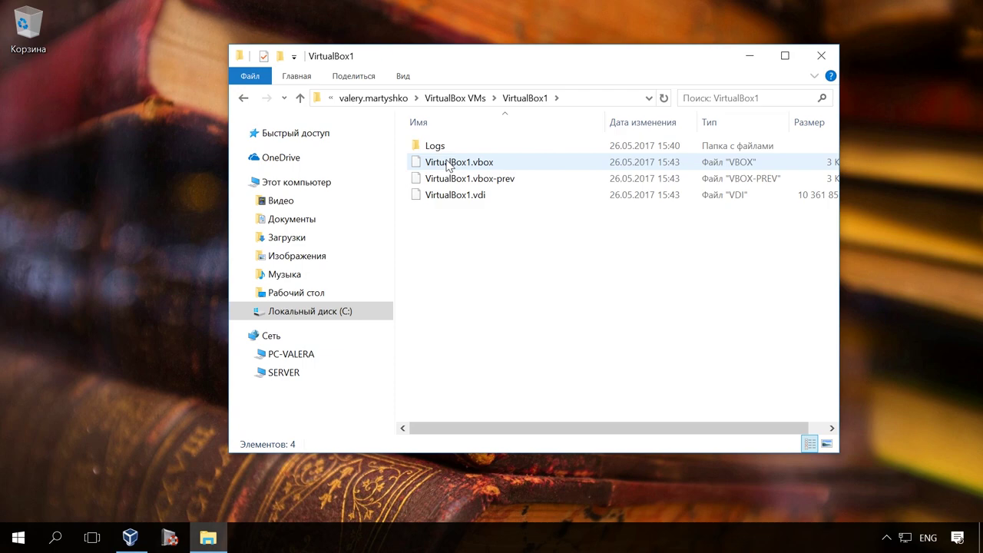
left_click(129, 537)
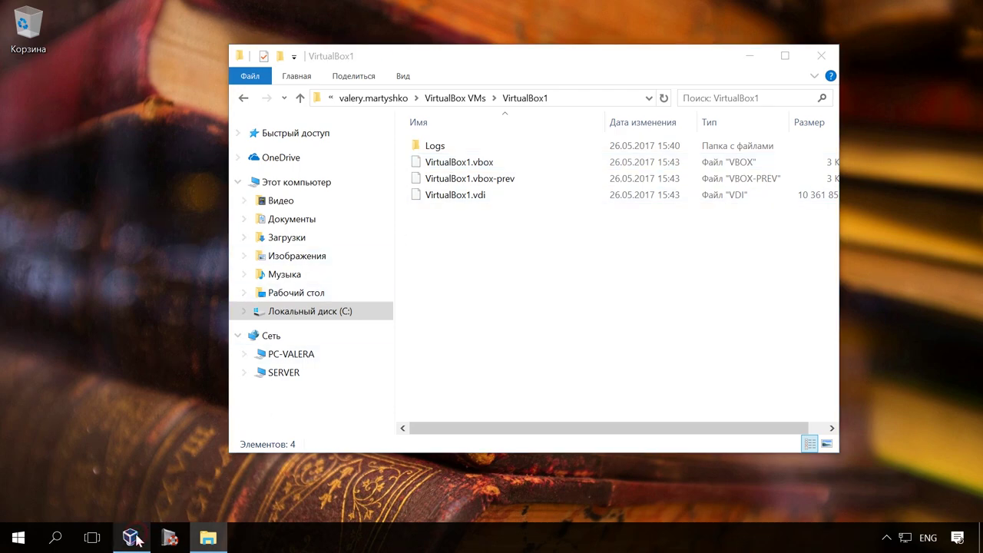
left_click(81, 49)
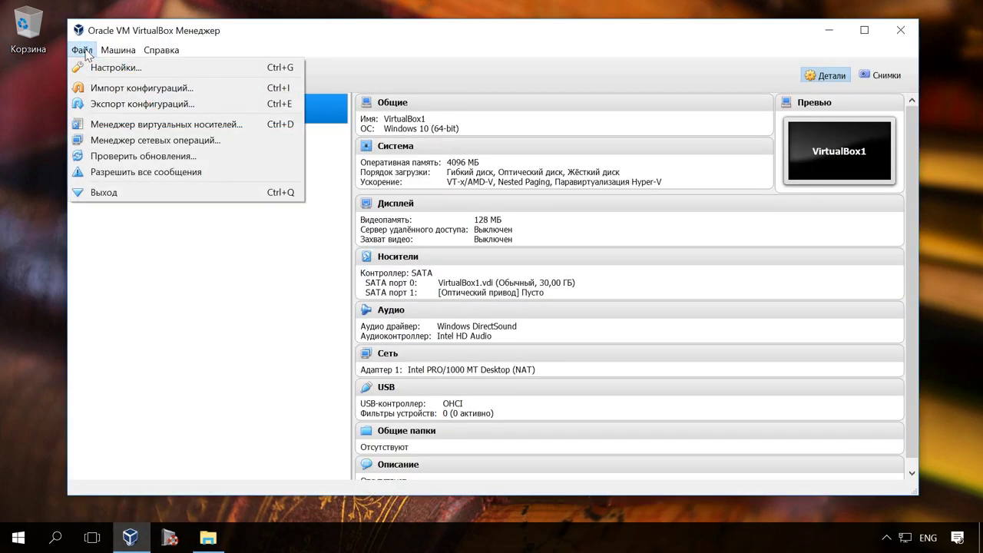
left_click(112, 68)
left_click(358, 173)
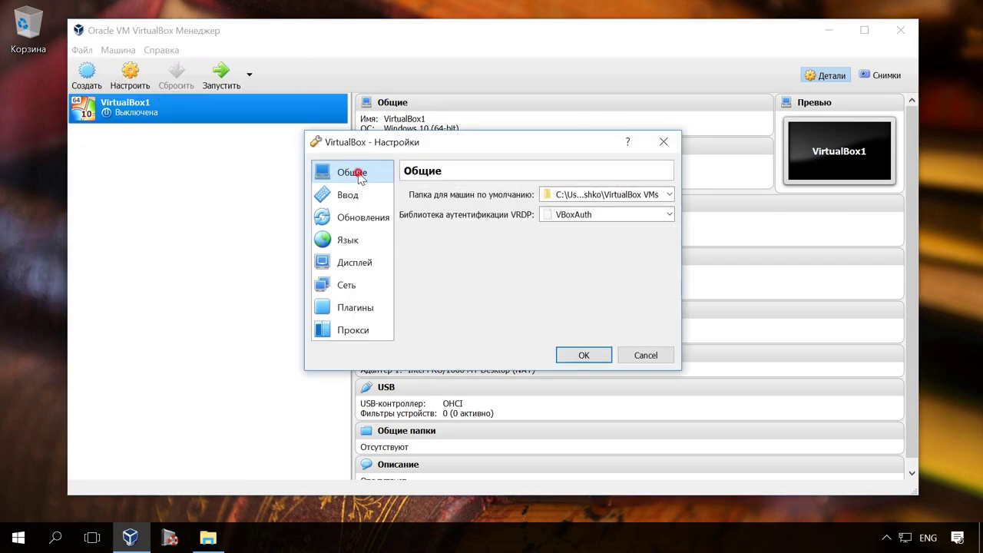
left_click(668, 195)
left_click(668, 206)
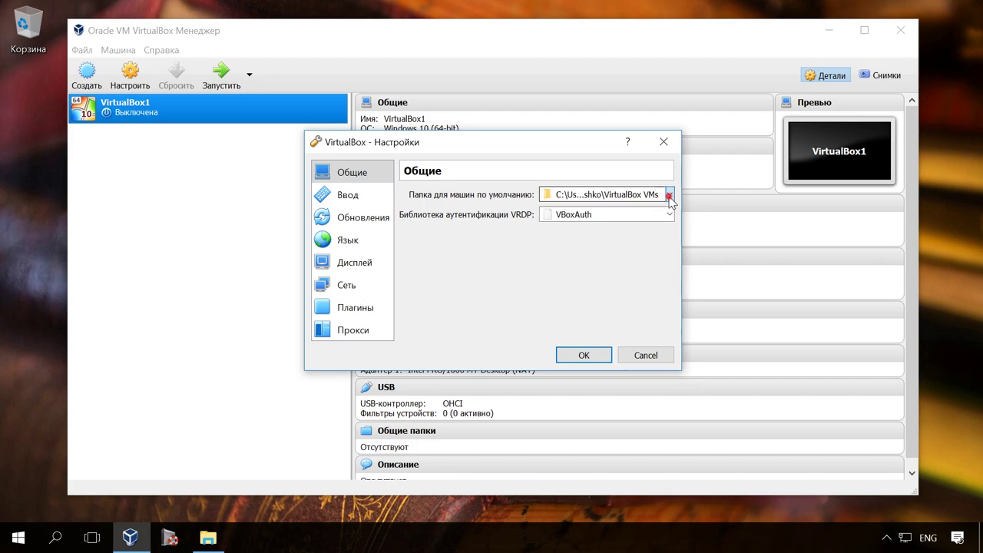
left_click(647, 355)
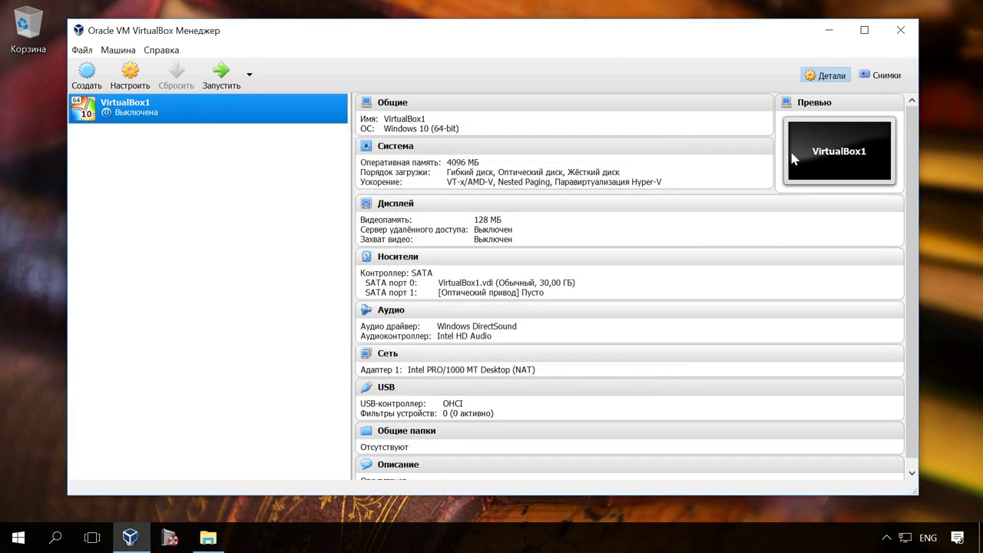
left_click(829, 33)
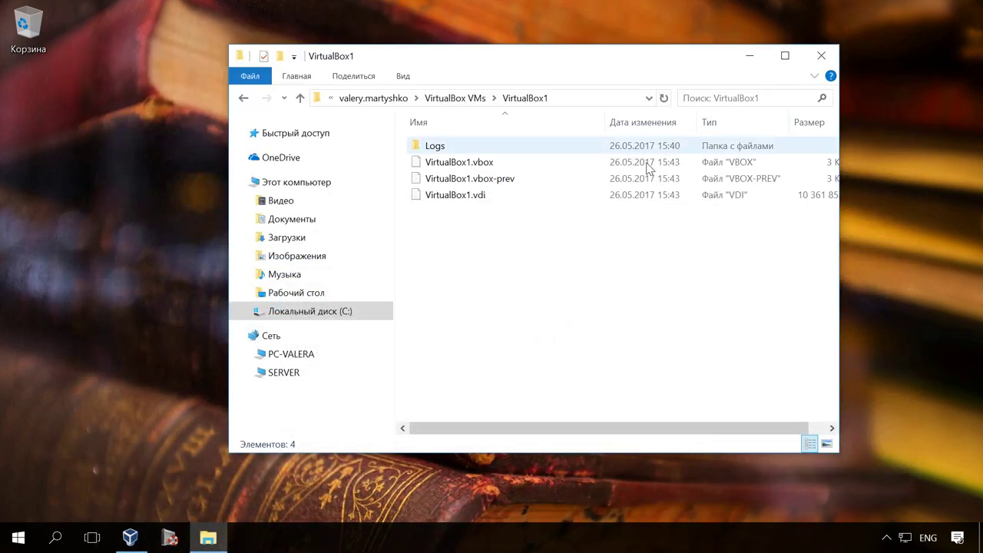
Examine the .vbox and .vdi files in the VirtualBox1 folder and the contents of its Logs subfolder, and close File Explorer
left_click(470, 163)
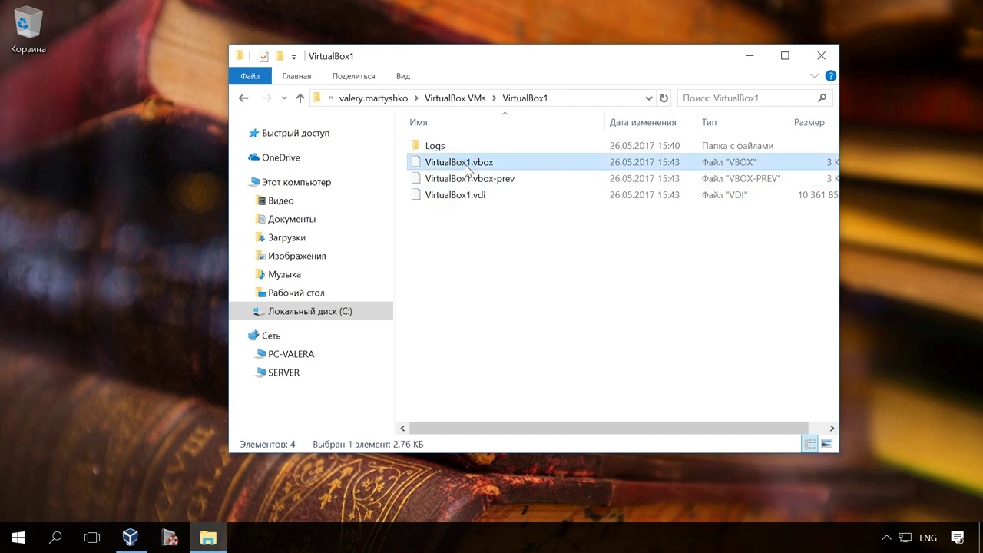
left_click_drag(605, 124, 555, 127)
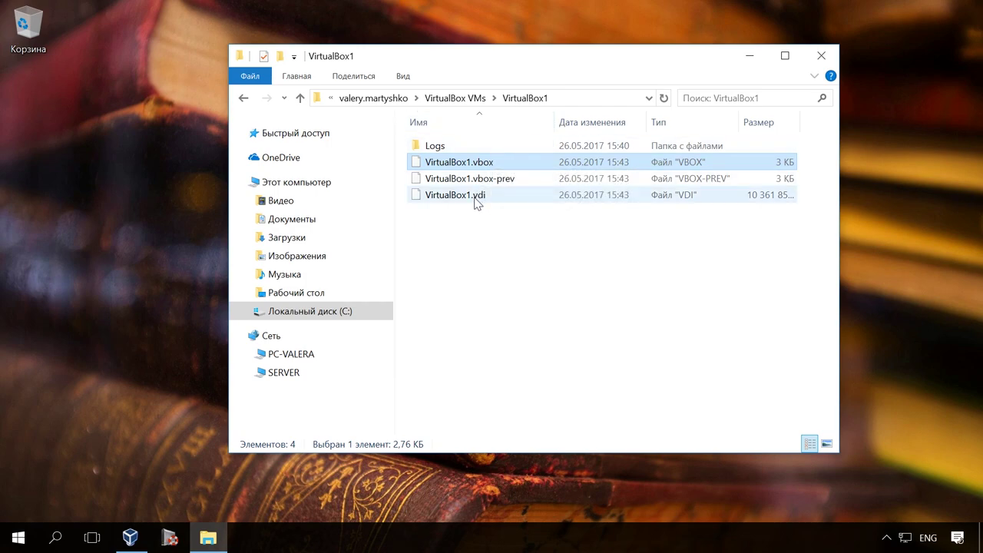
left_click(506, 197)
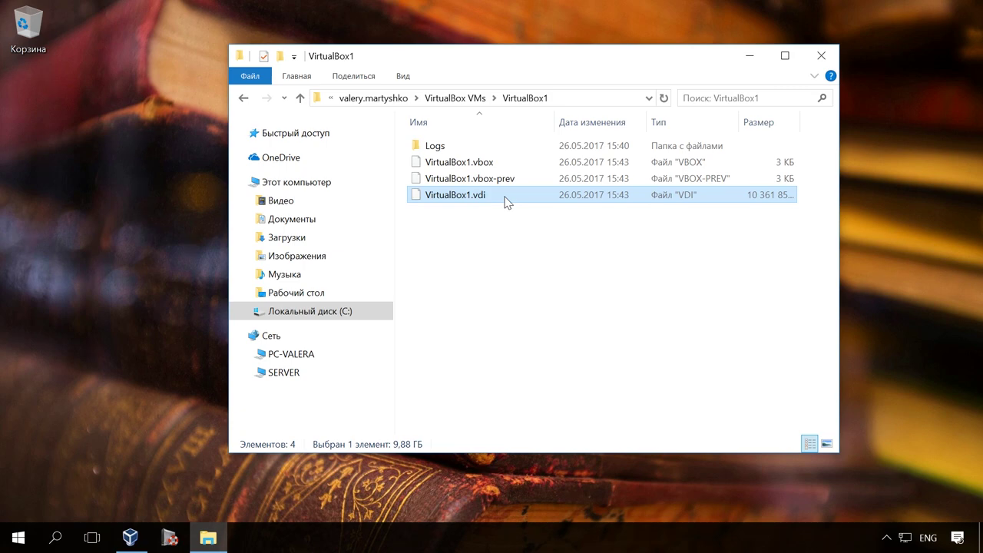
left_click(446, 147)
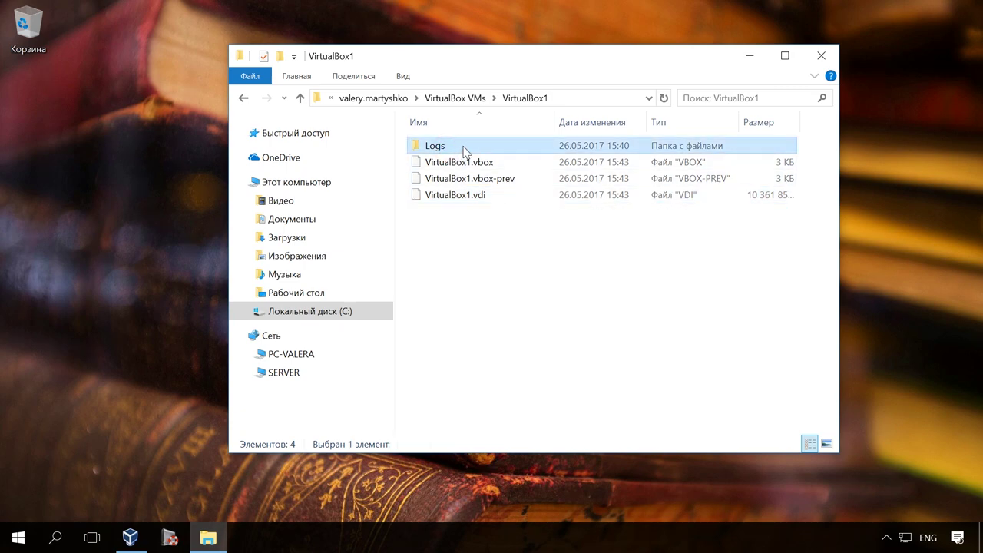
double_click(464, 147)
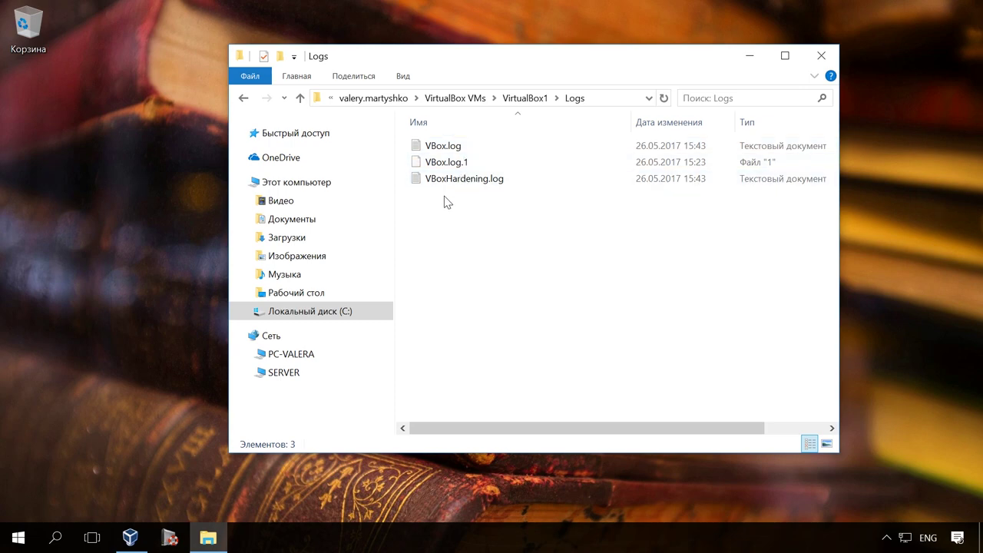
left_click(299, 97)
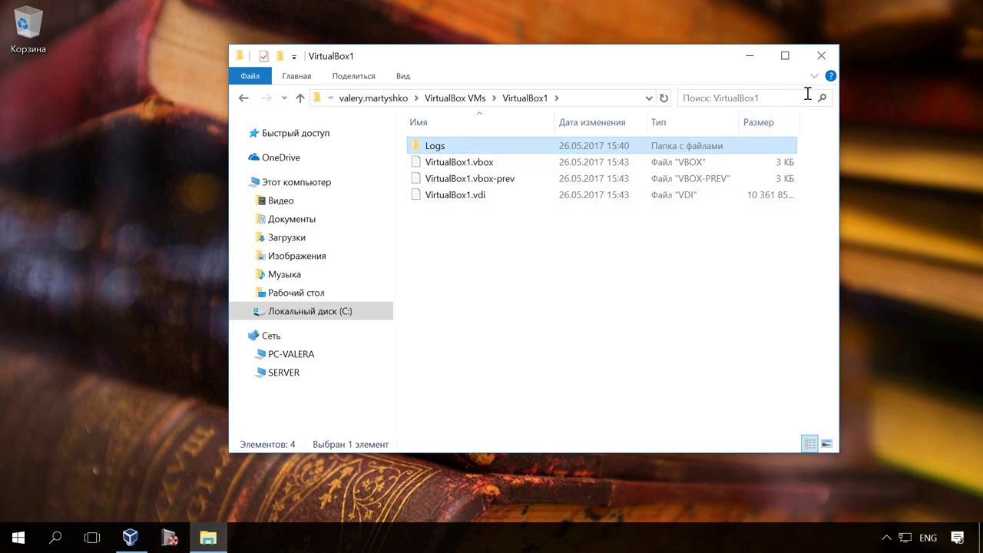
left_click(821, 56)
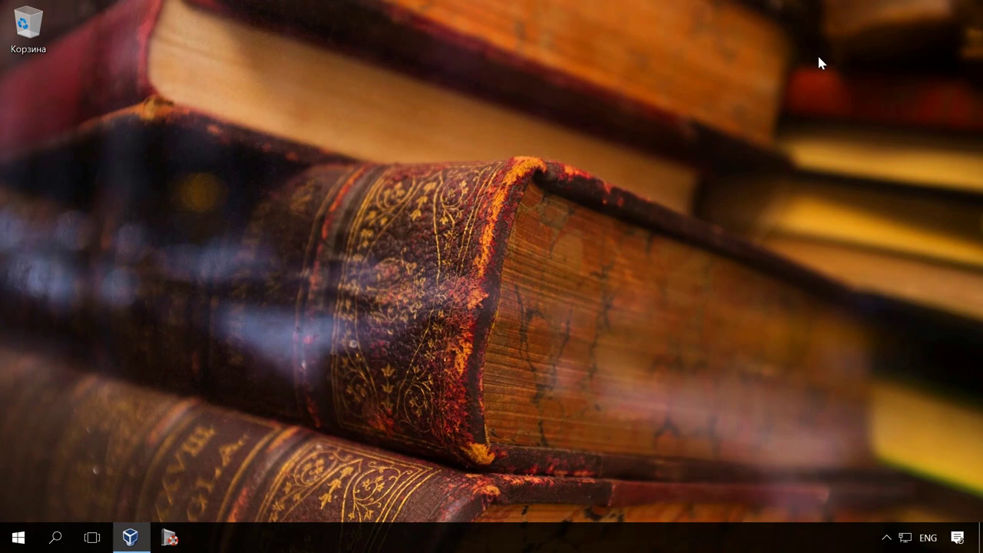
Start Hetman Partition Recovery, dismiss its file recovery wizard, and mount the VirtualBox1.vdi disk image
left_click(170, 539)
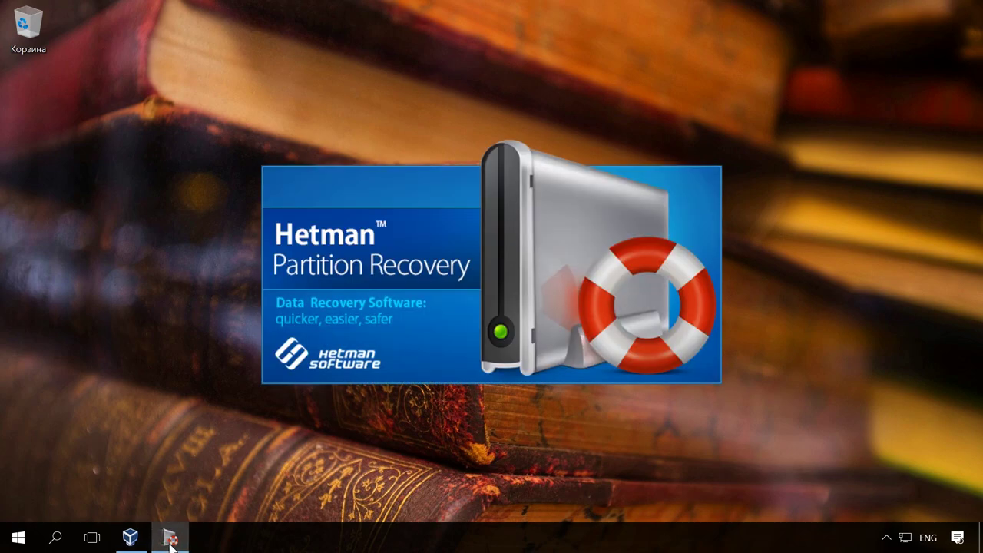
mouse_move(170, 539)
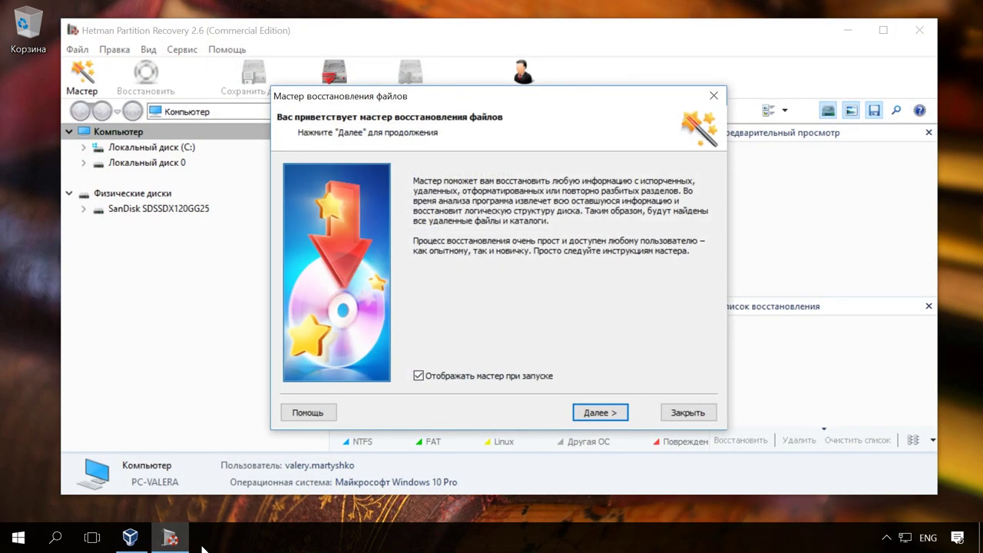
left_click(687, 412)
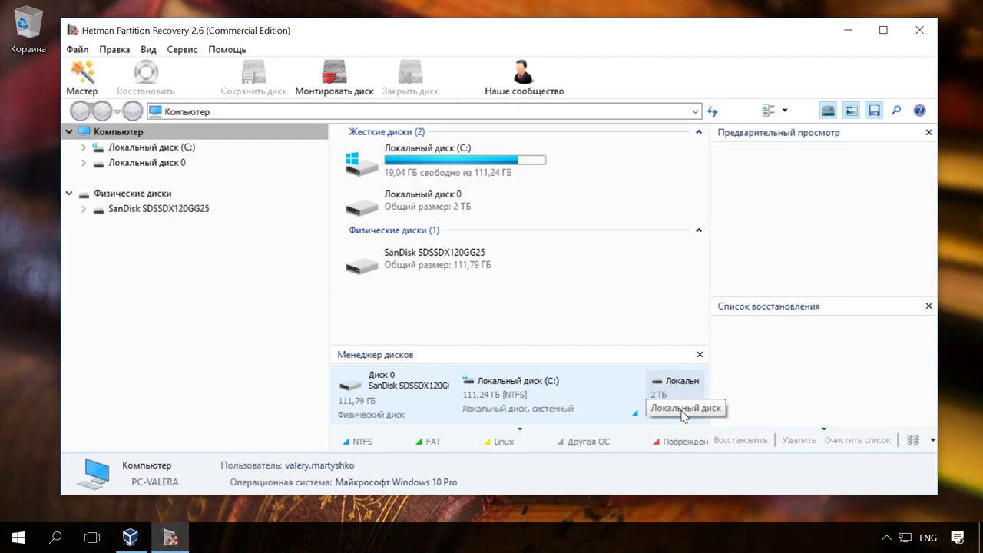
left_click(337, 84)
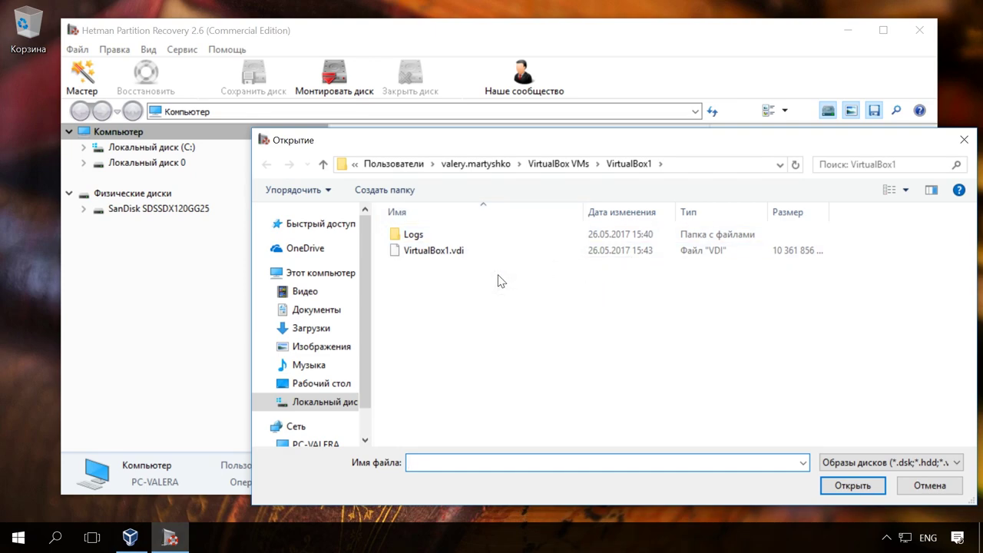
left_click(436, 247)
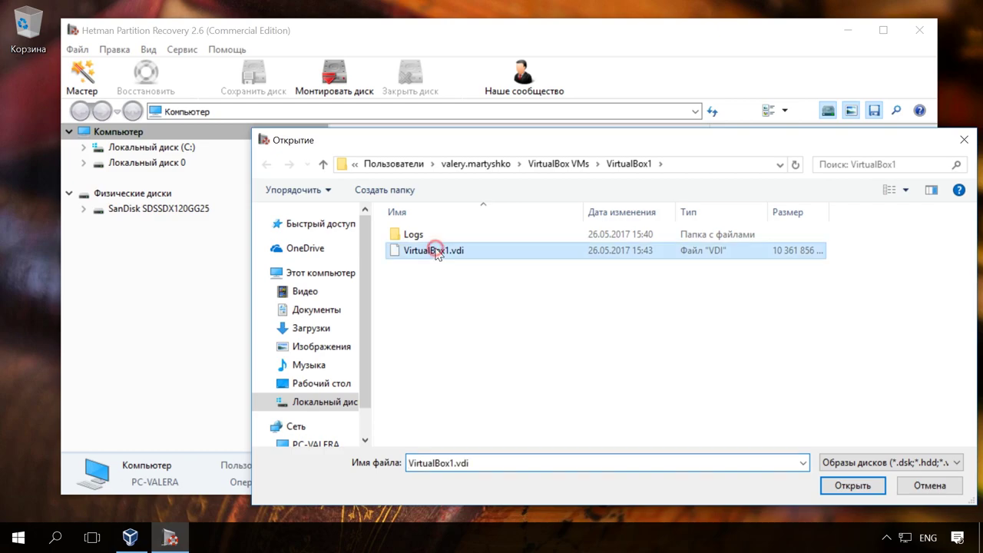
left_click(844, 485)
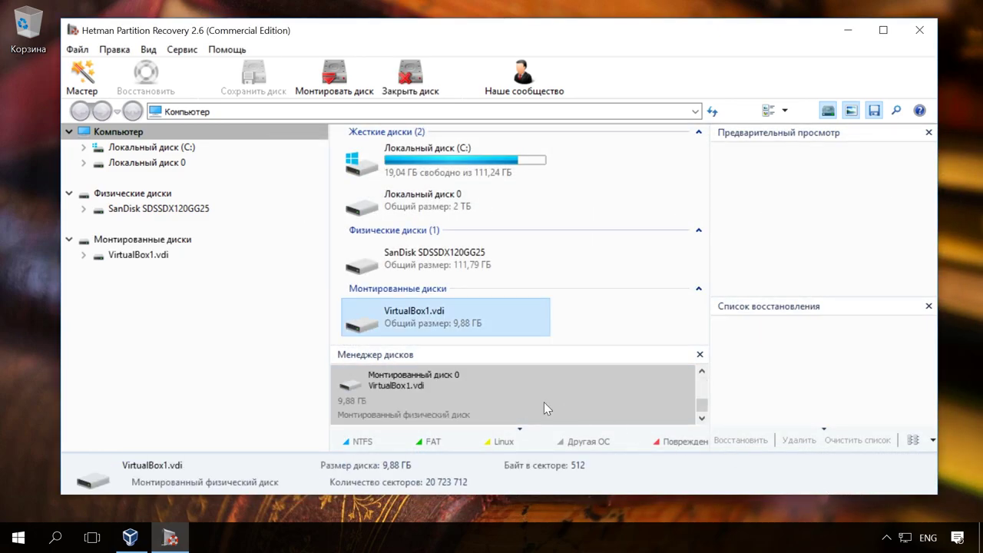
Run a full analysis of the mounted VirtualBox1.vdi disk with NTFS, FAT and deep analysis enabled, and finish the wizard
left_click(172, 242)
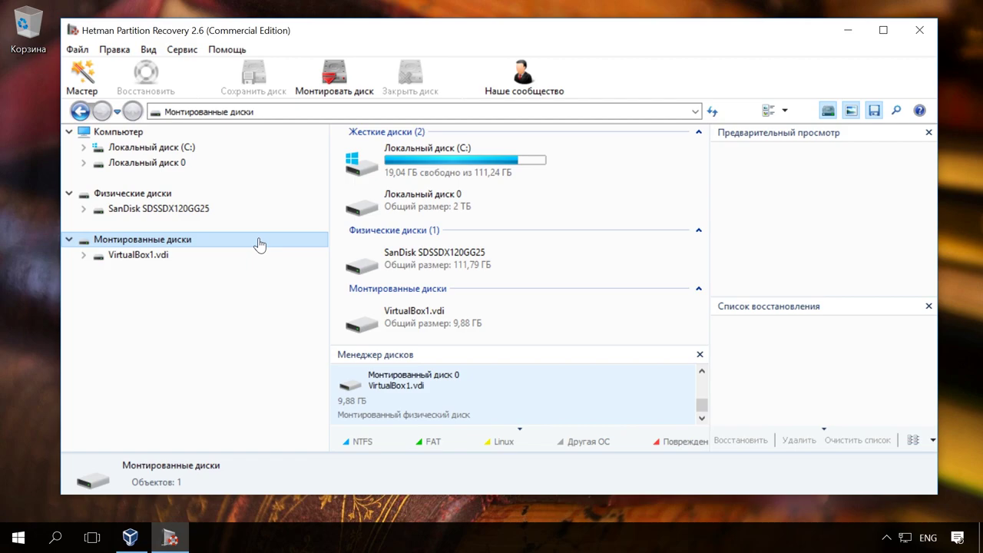
double_click(189, 255)
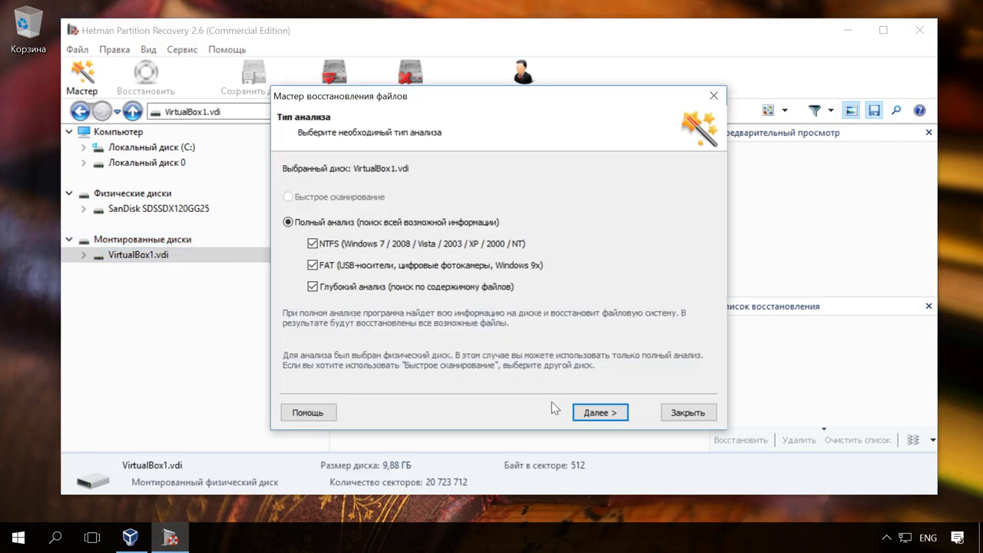
left_click(587, 412)
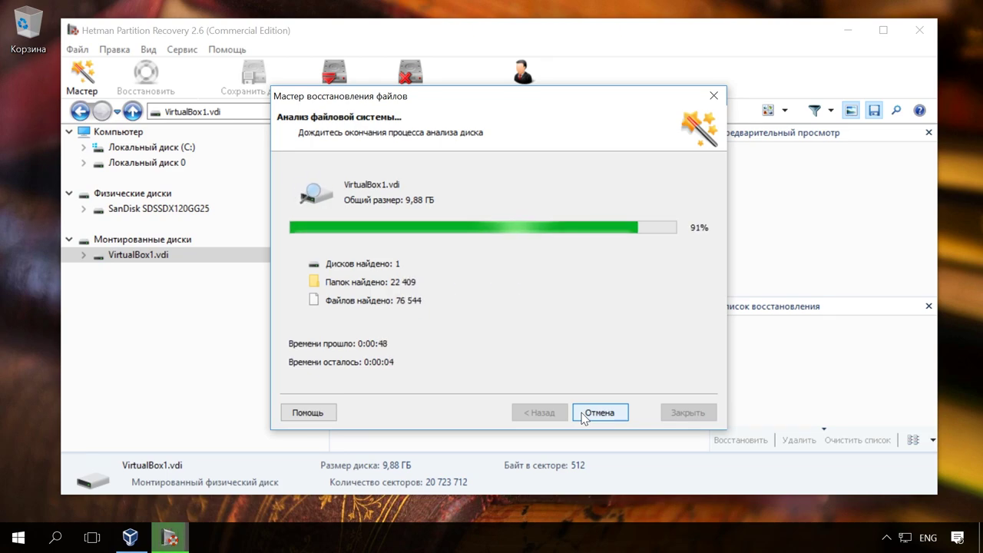
left_click(583, 415)
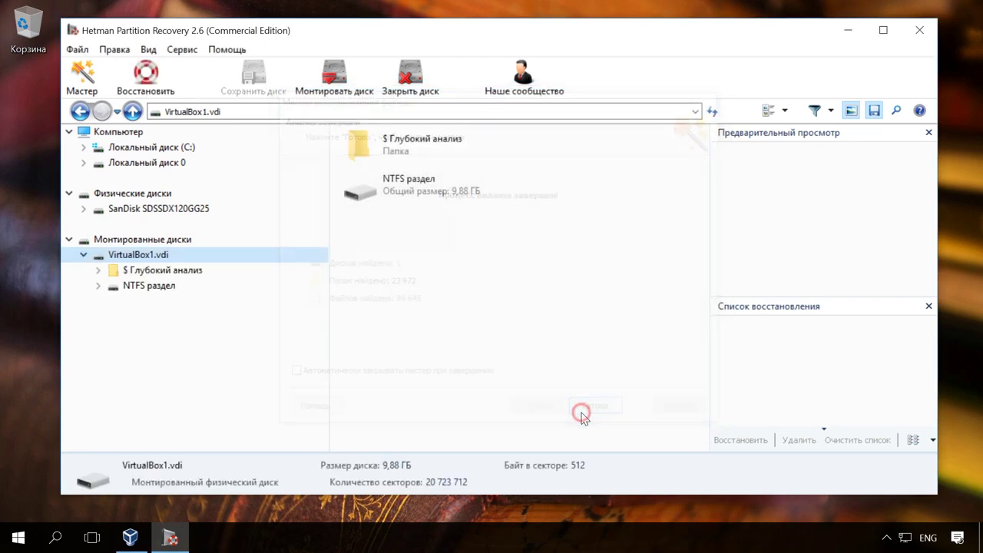
Add the Мои видеозаписи, мои рисунки and Моя музыка folders from Users\VirtualBox\Documents on the NTFS partition to the recovery list
left_click(138, 286)
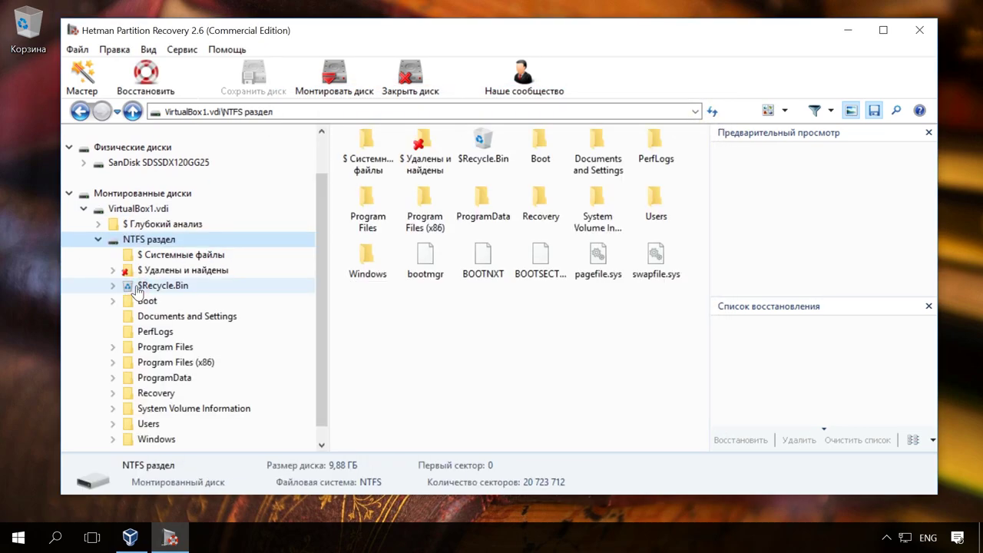
left_click(154, 423)
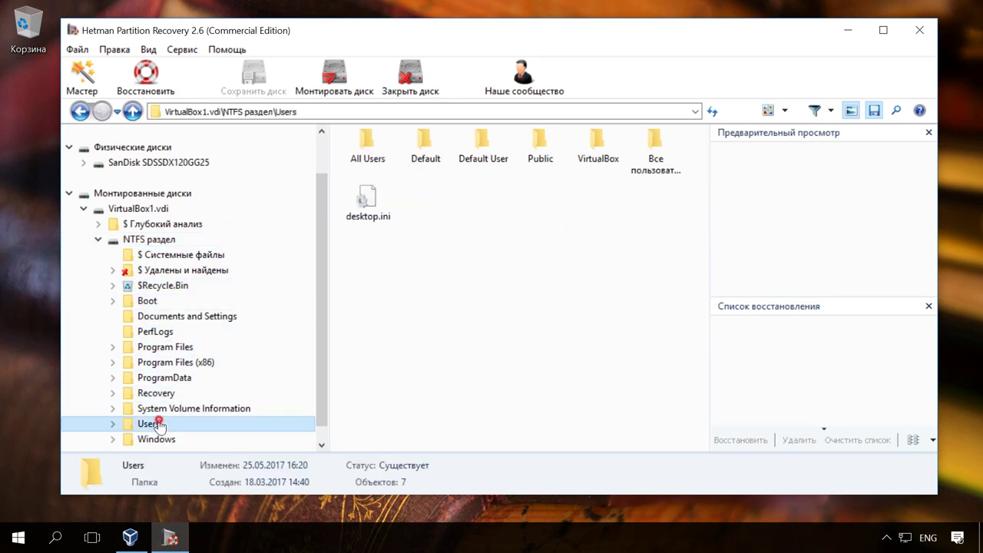
left_click(173, 424)
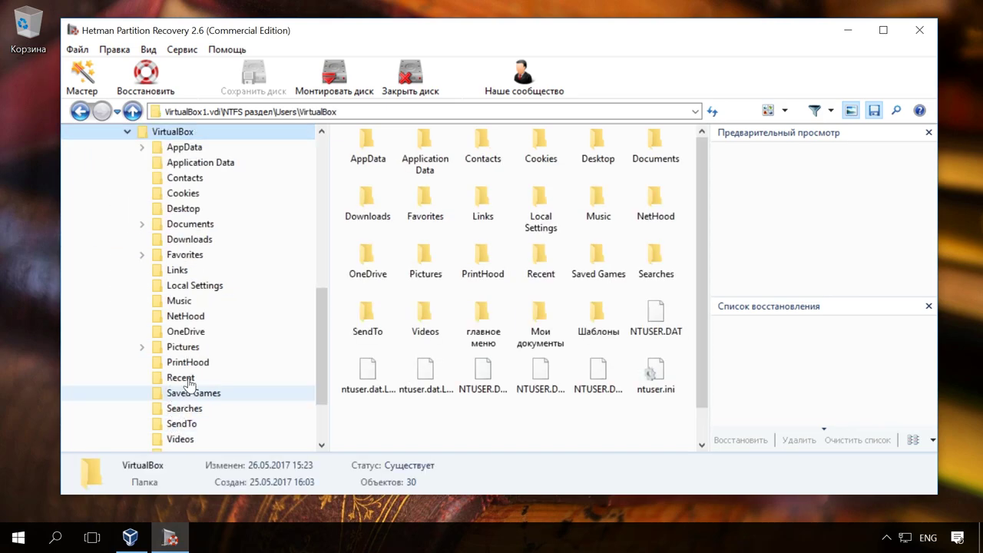
left_click(206, 228)
left_click_drag(345, 196, 765, 354)
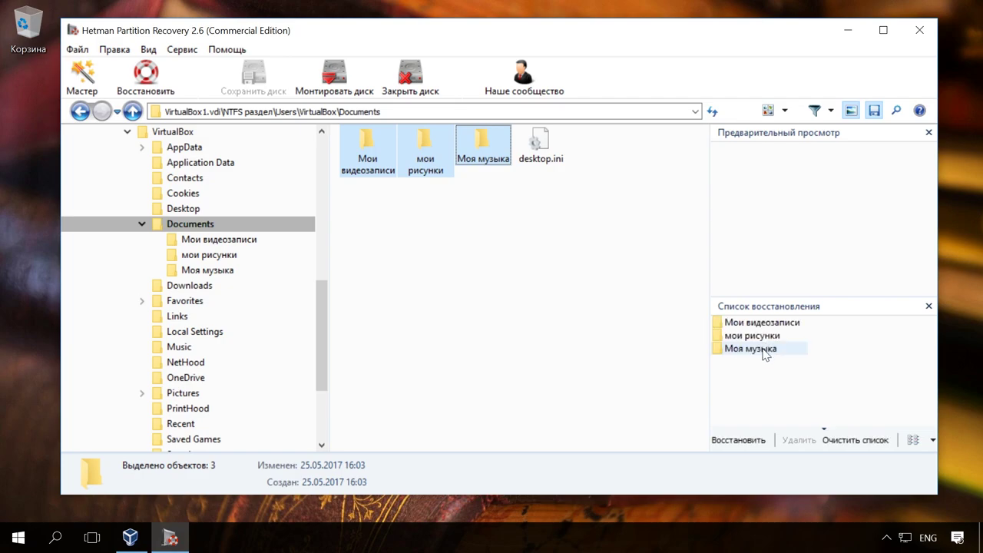
Recover the listed folders to the hard disk, saving them on the Desktop with folder structure and alternate data streams restored
left_click(750, 443)
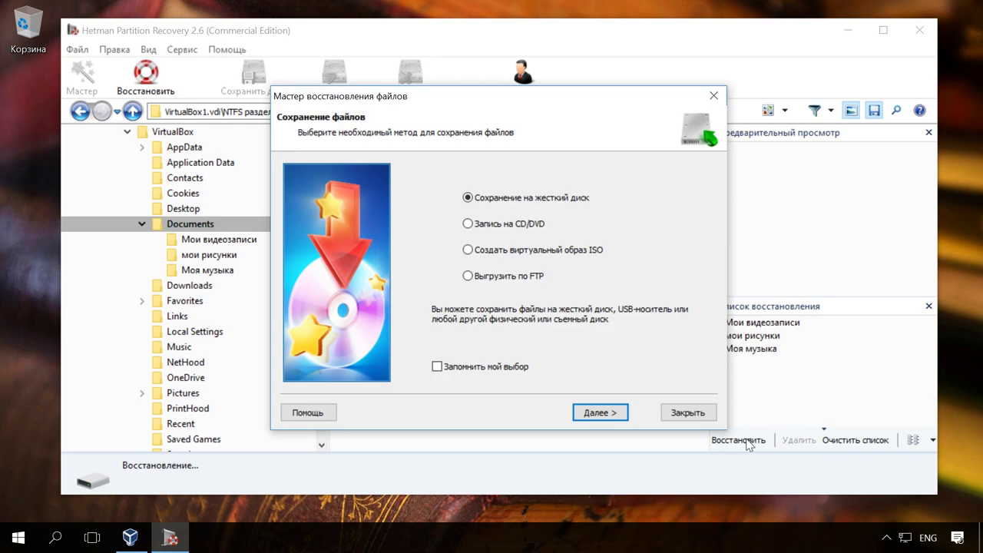
left_click(618, 413)
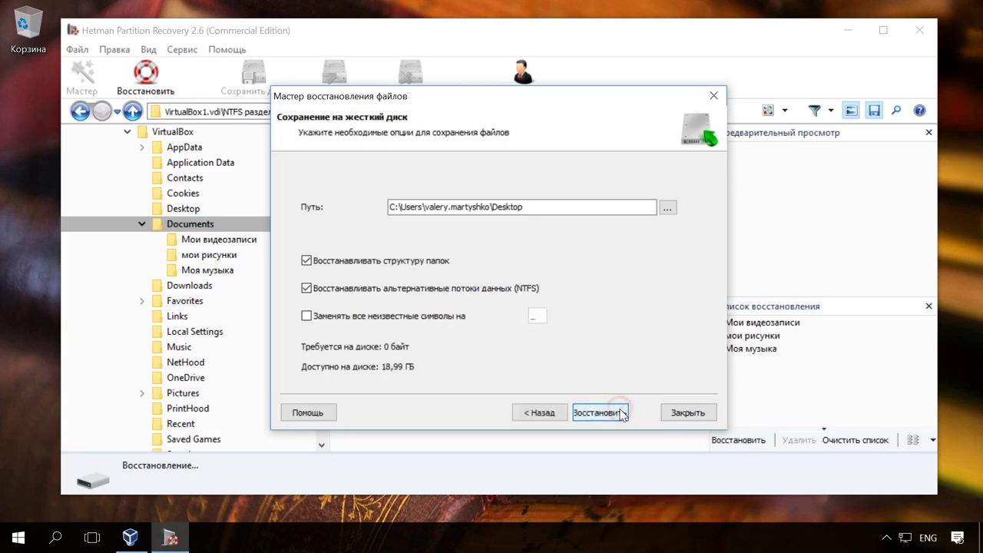
left_click(668, 207)
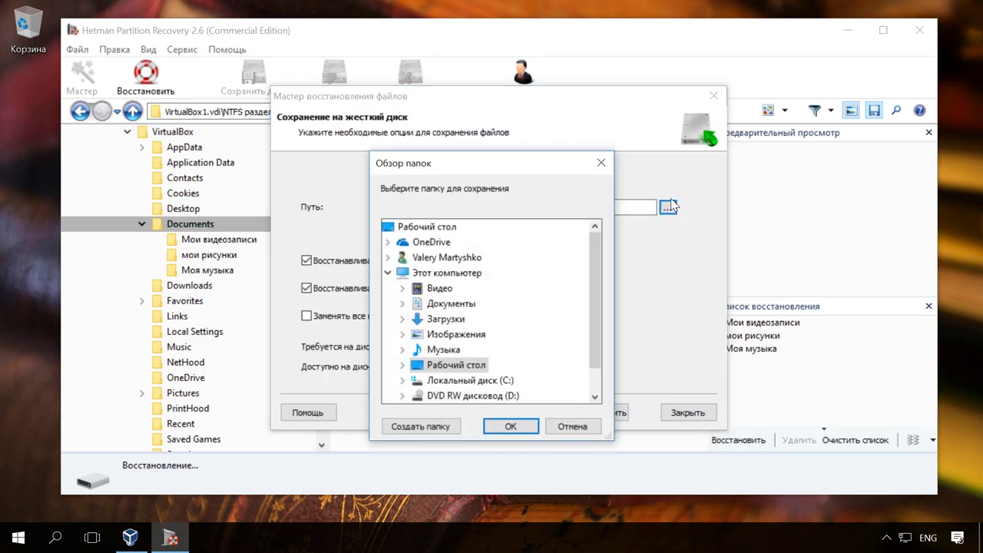
left_click(443, 229)
left_click(511, 426)
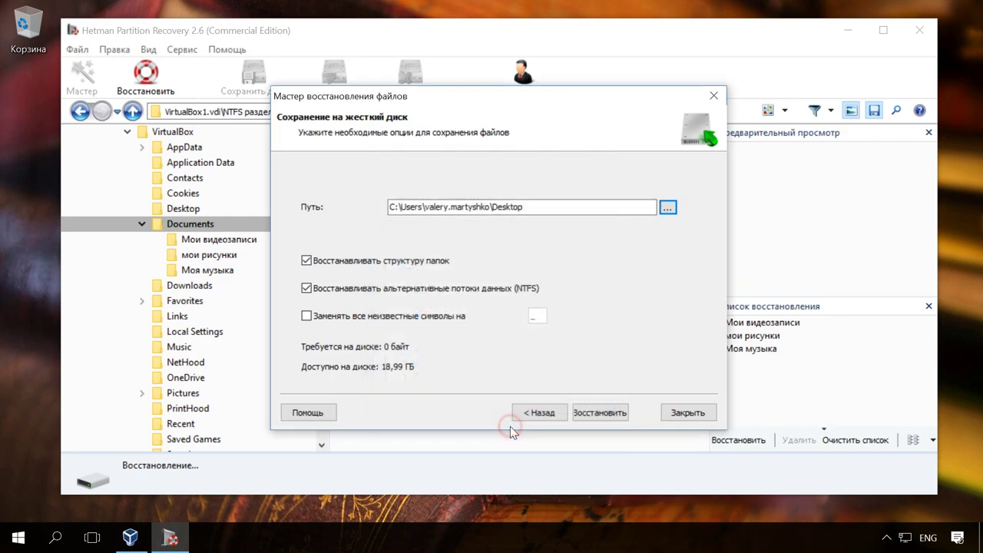
left_click(589, 414)
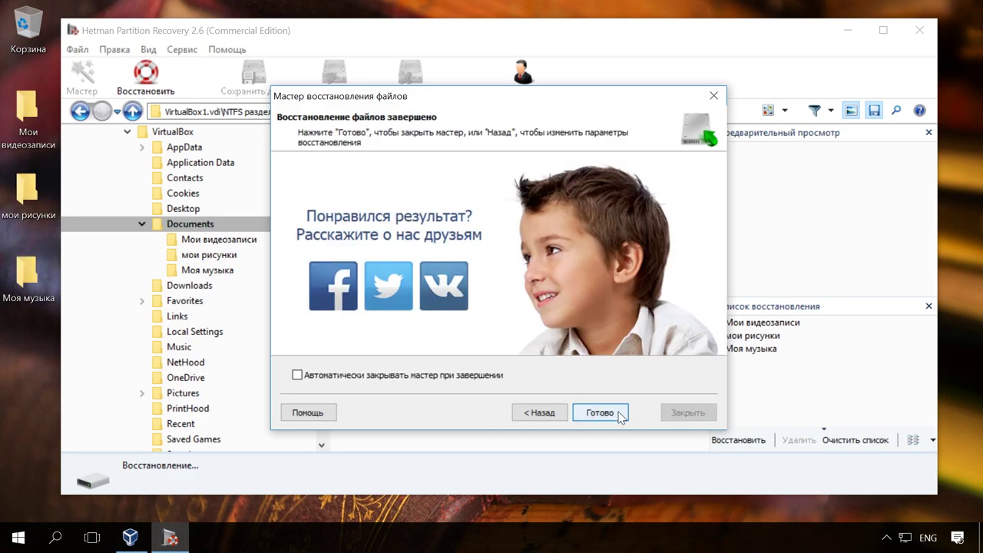
left_click(620, 414)
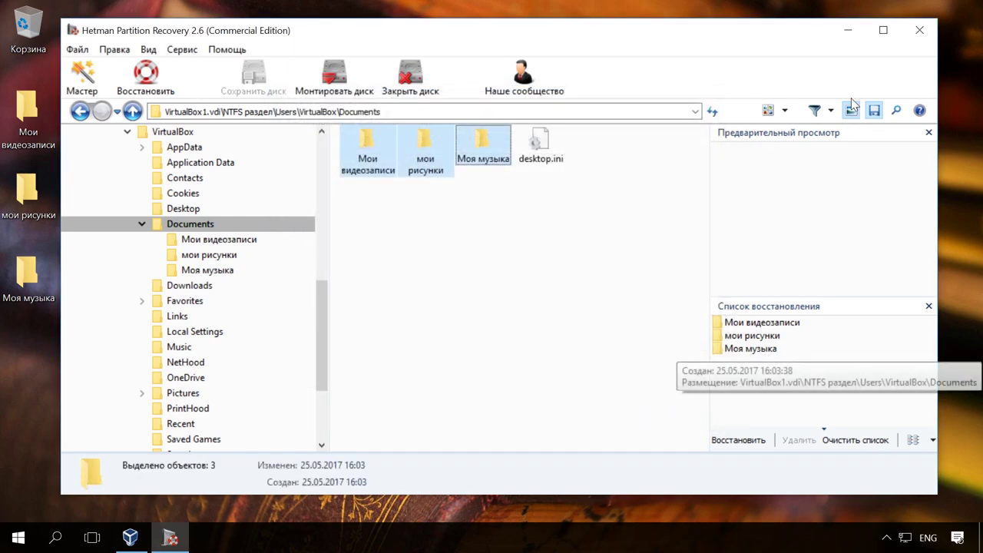
Minimize the recovery program and check the three recovered folders on the desktop
left_click(848, 31)
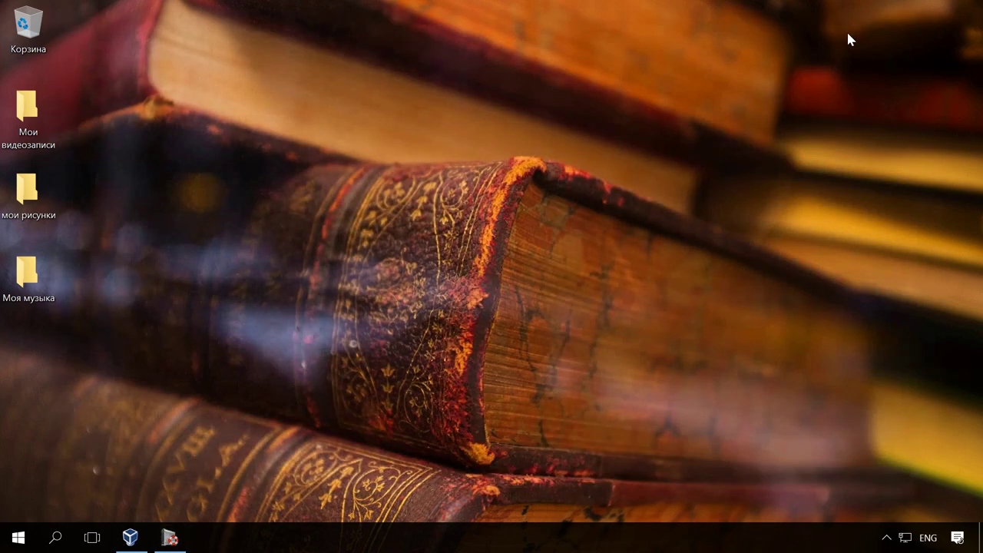
left_click_drag(82, 107, 3, 326)
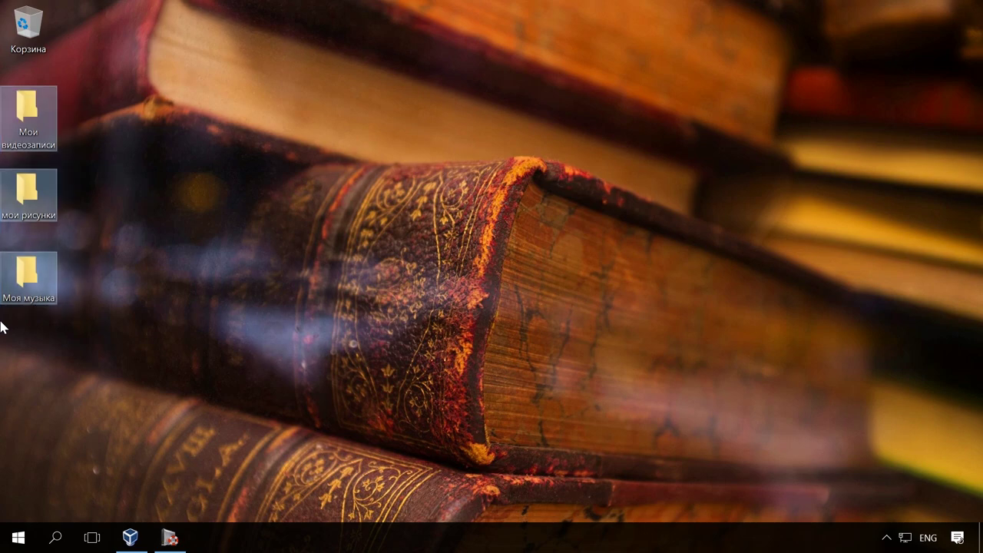
left_click(35, 321)
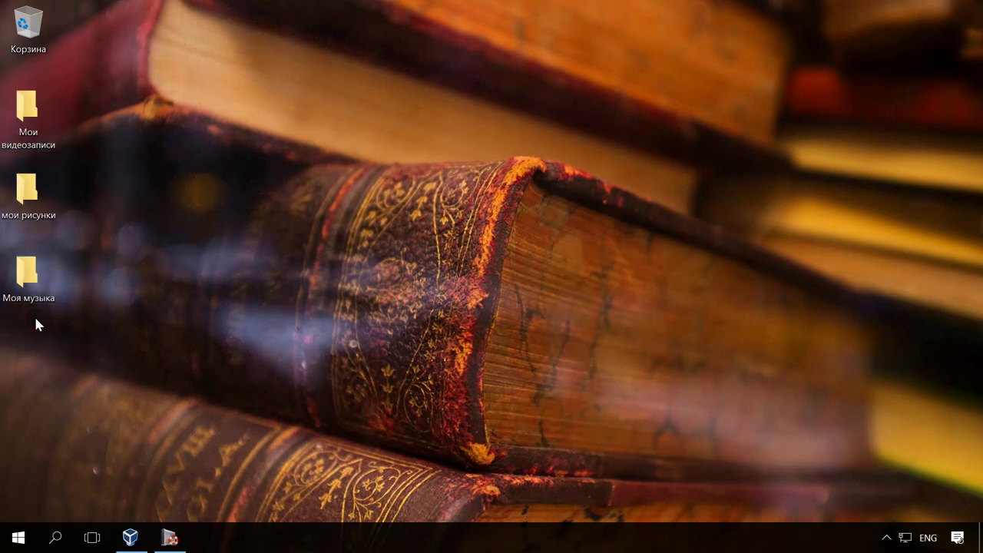